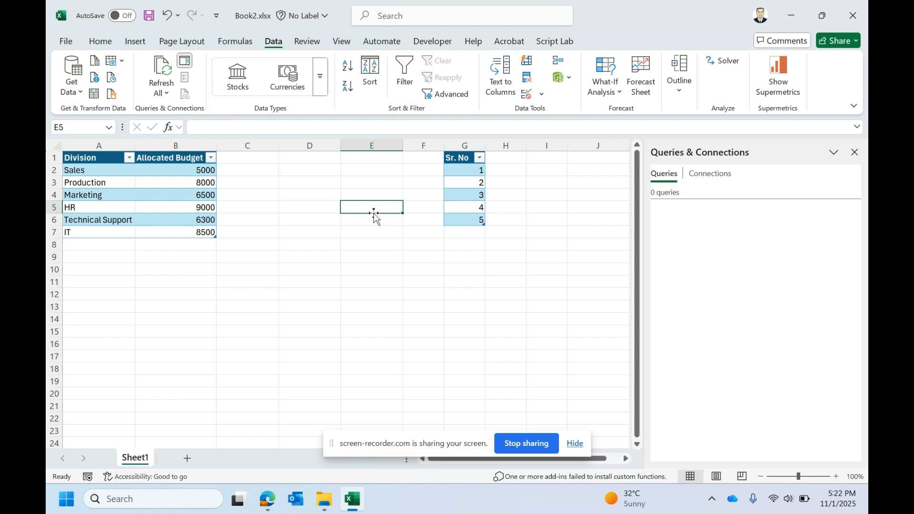
# Step: Close the Queries & Connections pane
pyautogui.click(853, 152)
pyautogui.click(425, 162)
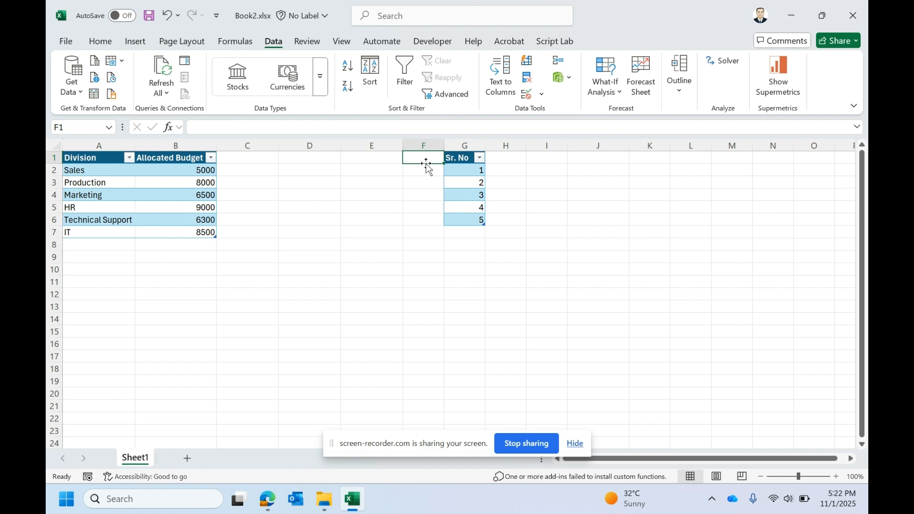
# Step: Examine the values in the Sr. No table and the Allocated Budget column
pyautogui.click(460, 171)
pyautogui.moveTo(467, 174); pyautogui.dragTo(459, 213)
pyautogui.click(349, 204)
pyautogui.click(172, 167)
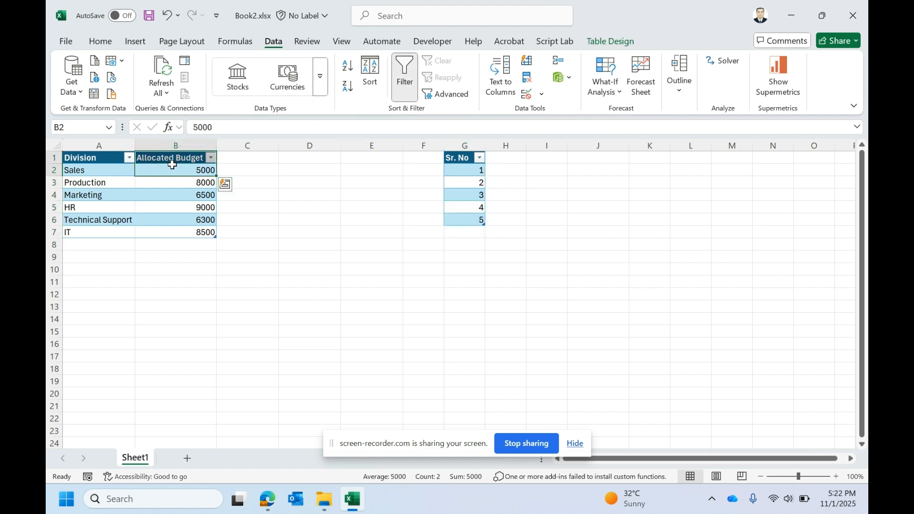
pyautogui.click(462, 179)
pyautogui.click(462, 171)
pyautogui.click(465, 183)
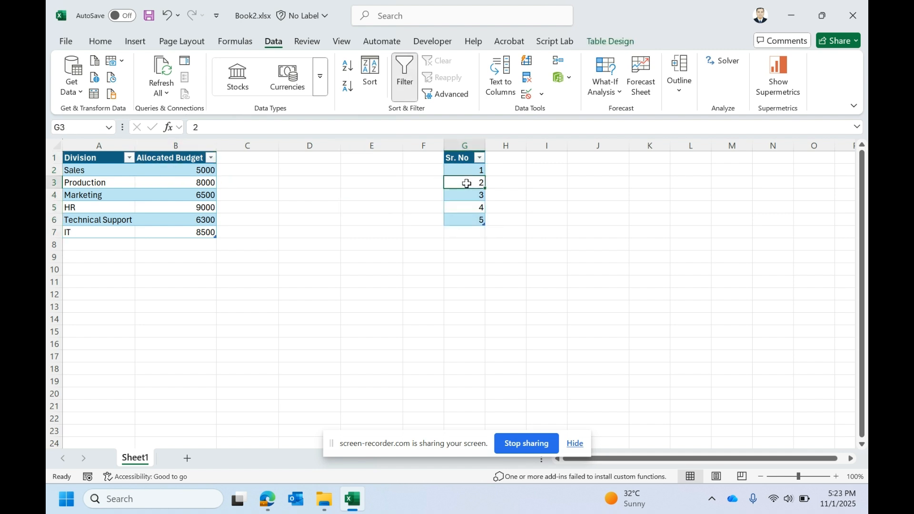
pyautogui.click(188, 183)
pyautogui.click(454, 194)
pyautogui.click(165, 179)
# Step: Load the Sr. No table into the Power Query Editor as a new query
pyautogui.click(470, 181)
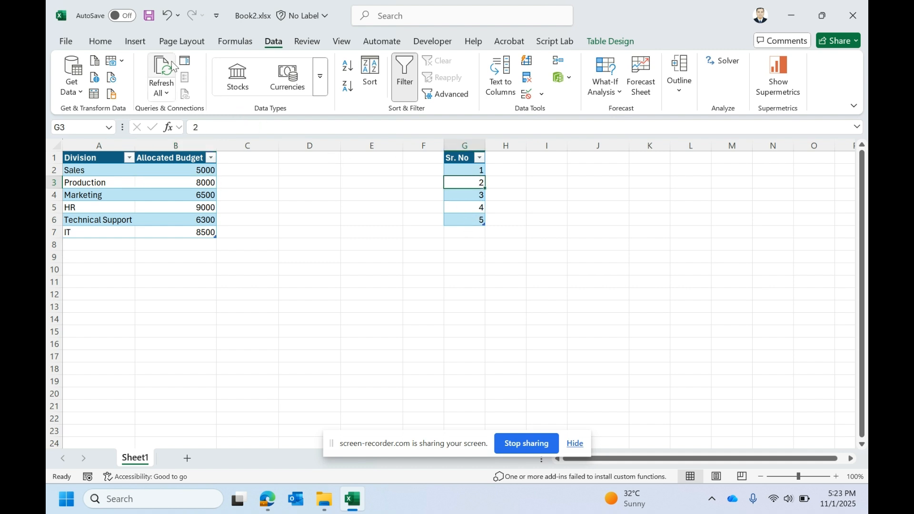
pyautogui.click(96, 100)
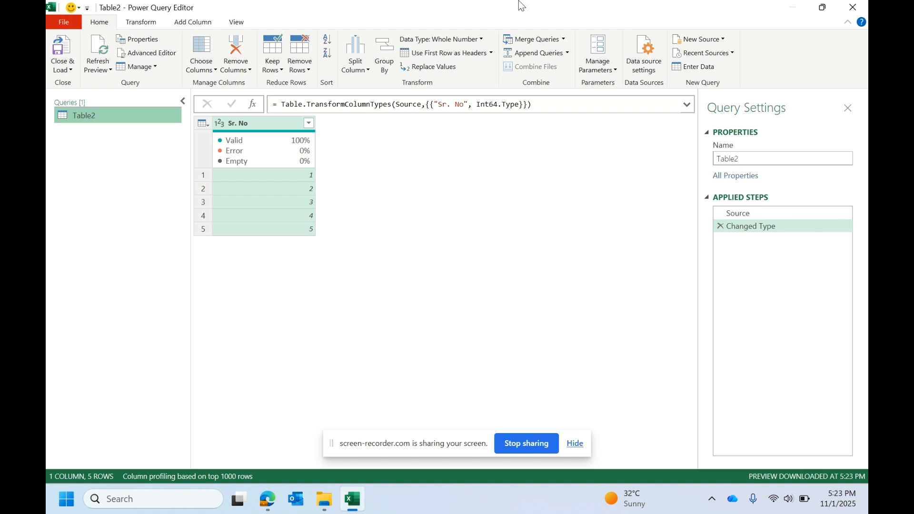
pyautogui.click(252, 104)
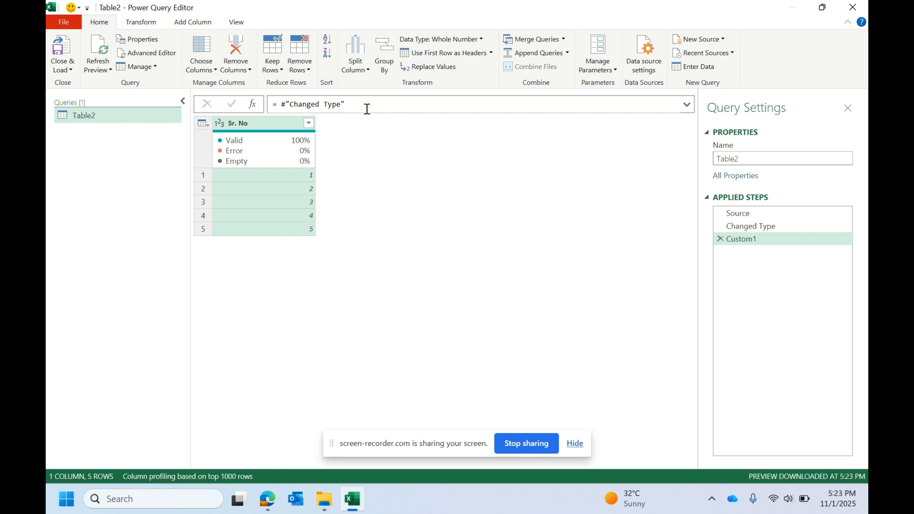
pyautogui.moveTo(346, 105); pyautogui.dragTo(283, 106)
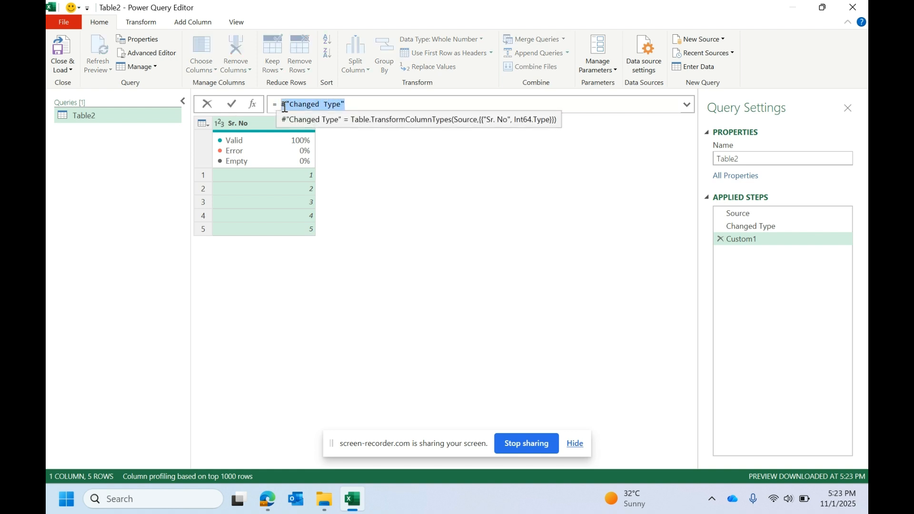
pyautogui.press('BackSpace')
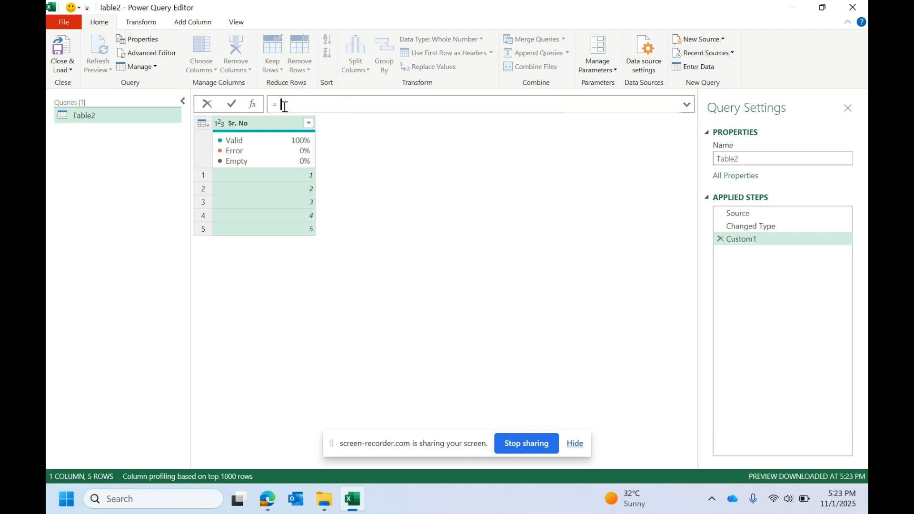
pyautogui.write('L')
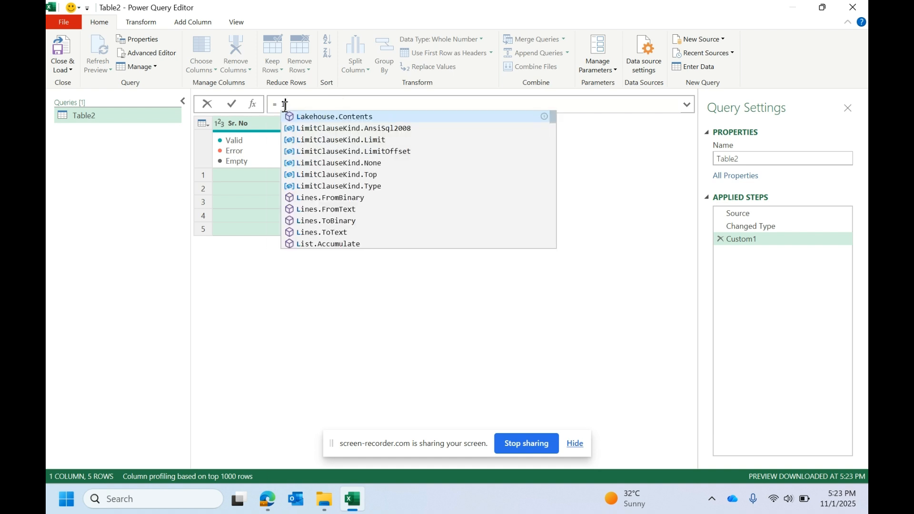
pyautogui.write('ist.ac')
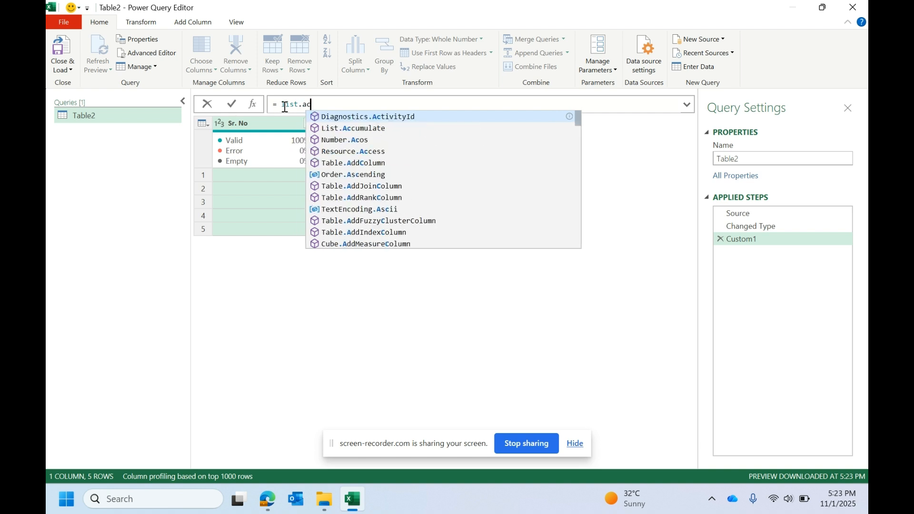
pyautogui.write('c')
pyautogui.click(337, 116)
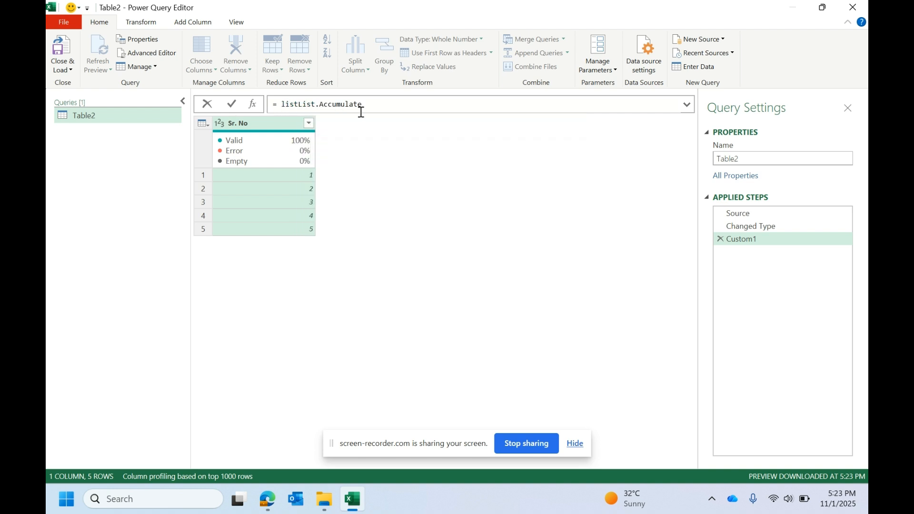
pyautogui.click(298, 104)
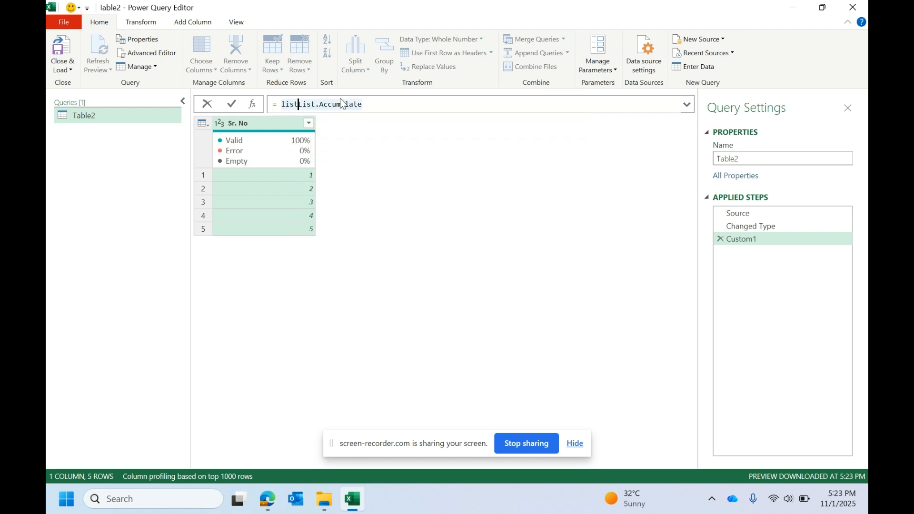
pyautogui.press('BackSpace')
pyautogui.press('BackSpace')
pyautogui.press('BackSpace')
pyautogui.press('BackSpace')
pyautogui.click(362, 104)
pyautogui.write('(')
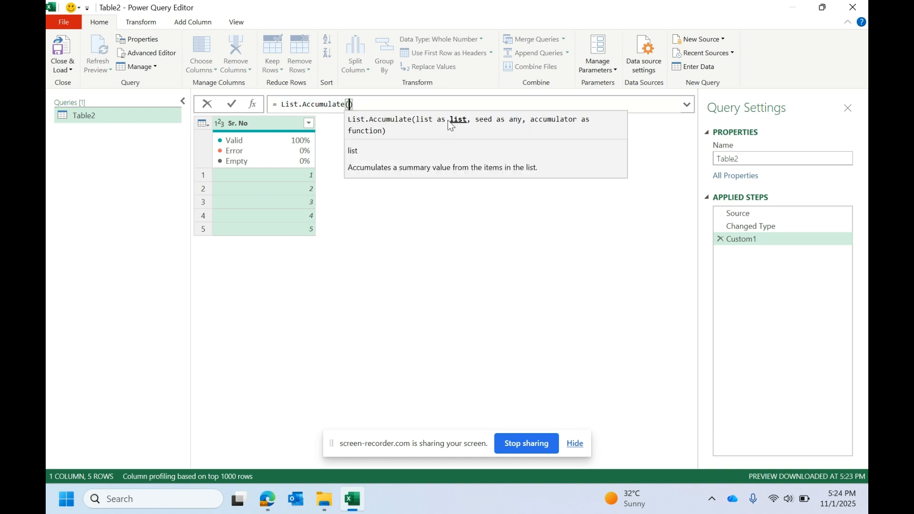
pyautogui.write(',')
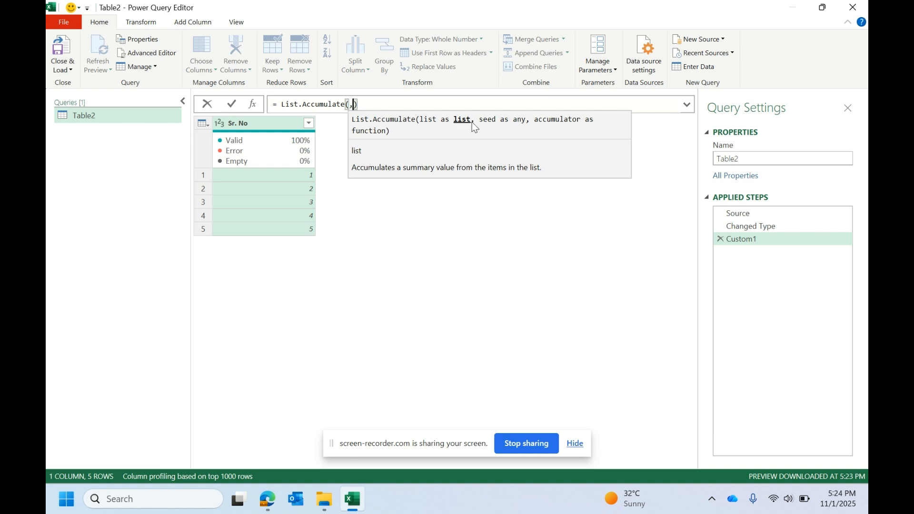
pyautogui.click(348, 105)
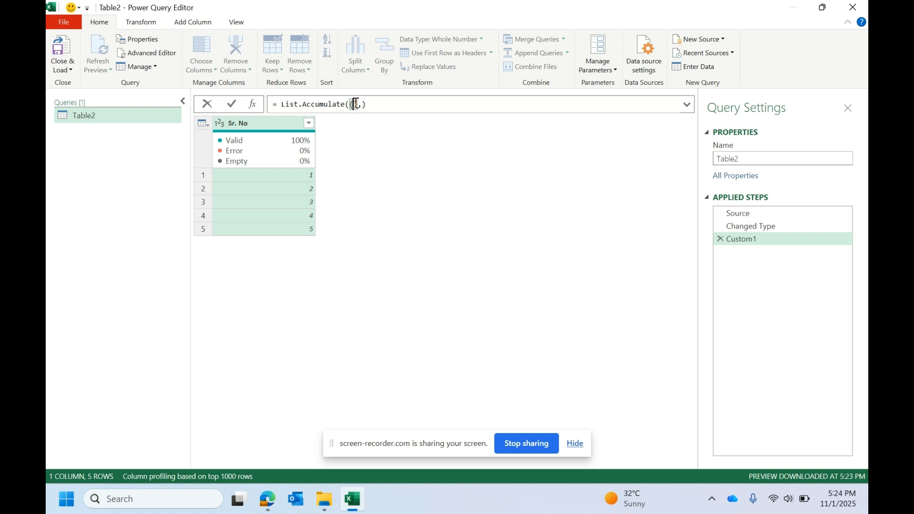
pyautogui.write('{1')
pyautogui.click(368, 105)
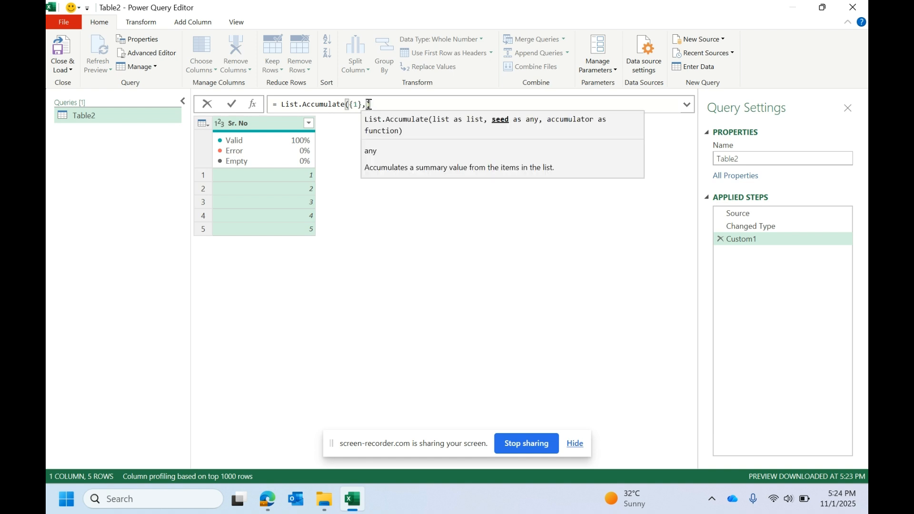
pyautogui.write('0,')
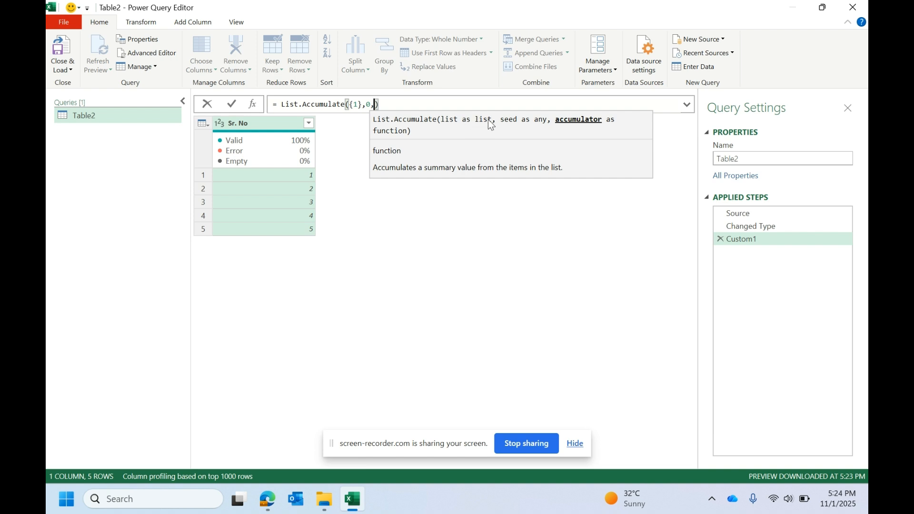
pyautogui.click(720, 239)
pyautogui.click(720, 239)
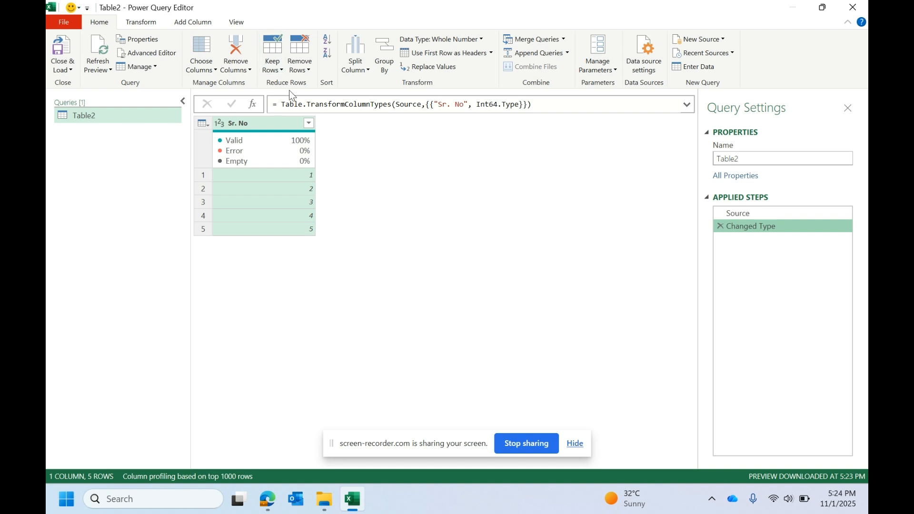
# Step: Drill down into the Sr. No column to turn it into a list, and compare it with the Changed Type step
pyautogui.rightClick(270, 124)
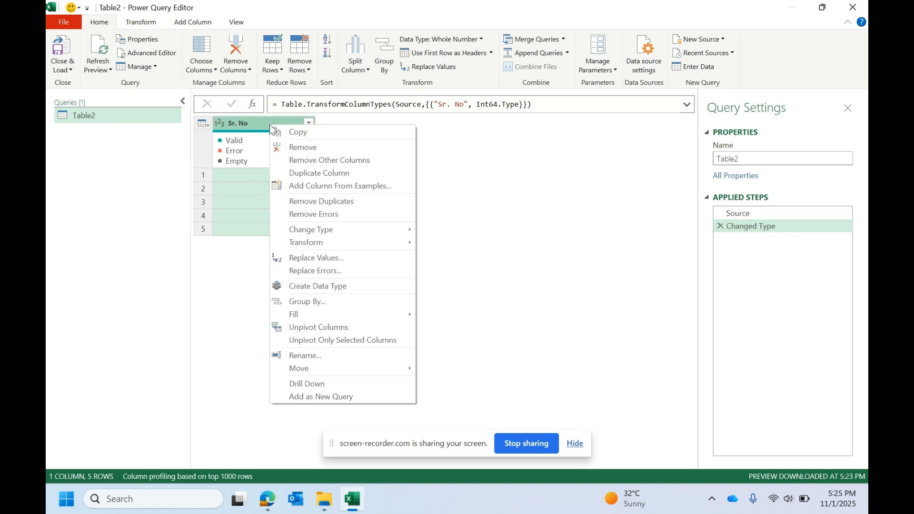
pyautogui.click(317, 385)
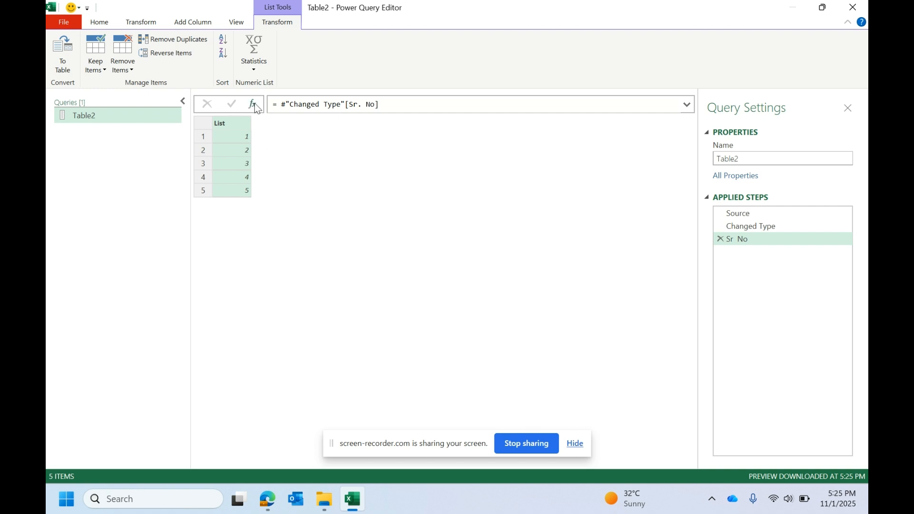
pyautogui.click(767, 229)
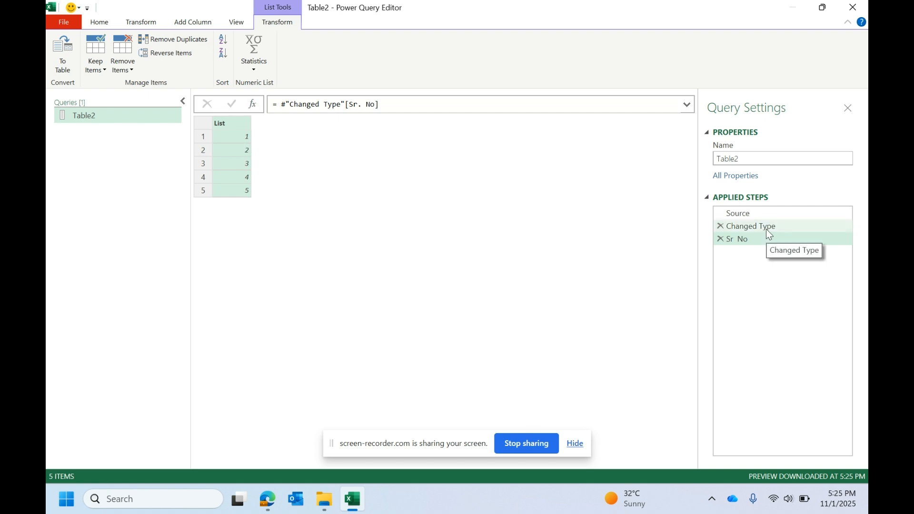
pyautogui.click(754, 240)
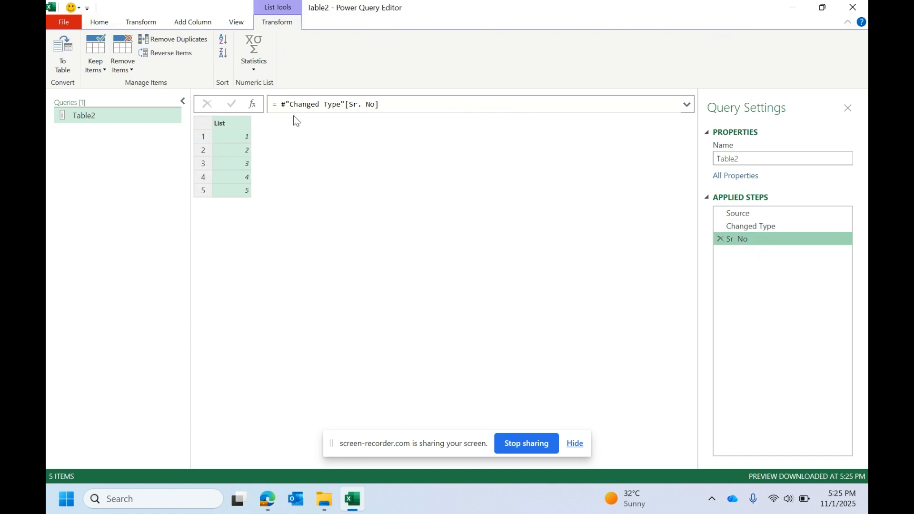
pyautogui.click(253, 104)
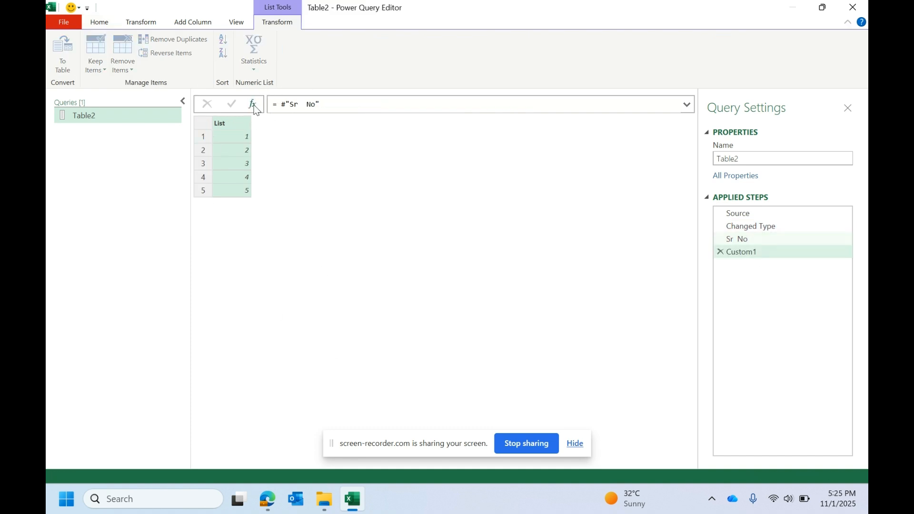
pyautogui.click(751, 240)
pyautogui.click(733, 253)
pyautogui.click(722, 252)
# Step: Start a List.Accumulate formula in the Sr No step, with #"Changed Type"[Sr. No] as the list and 0 as the seed
pyautogui.click(278, 105)
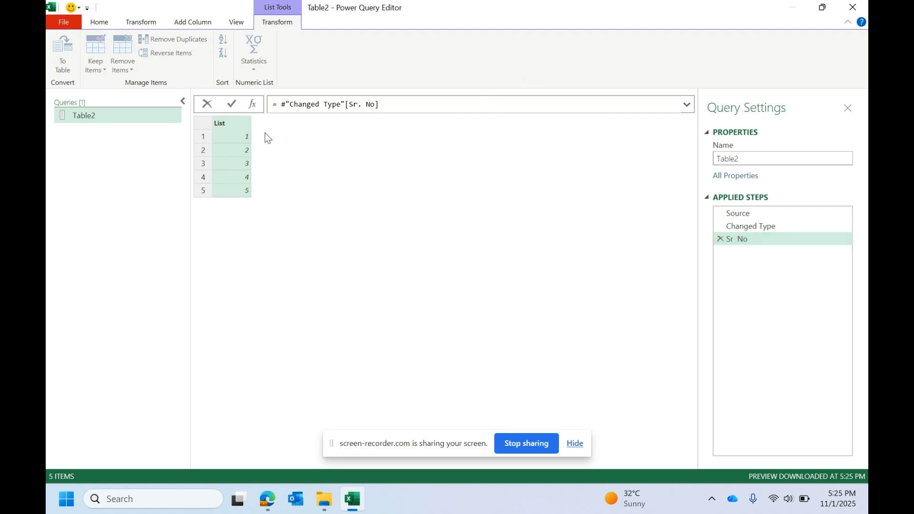
pyautogui.write('list.acc')
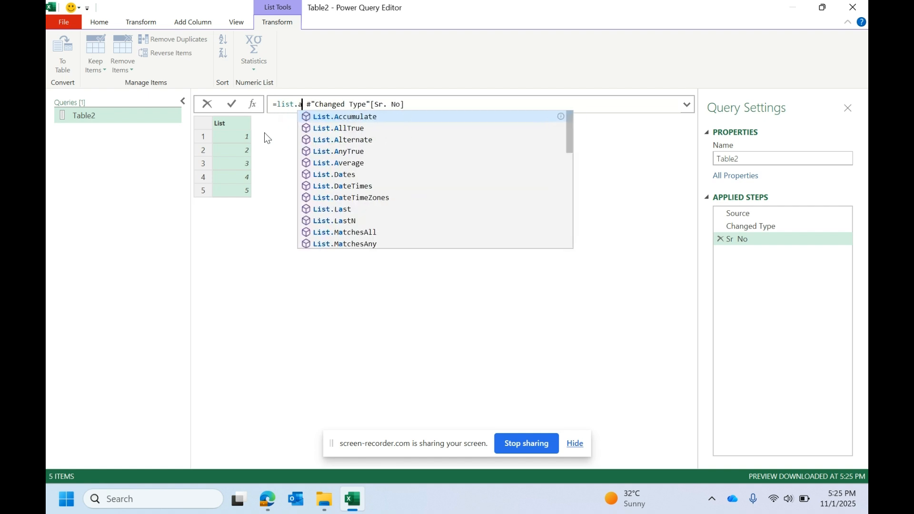
pyautogui.click(344, 115)
pyautogui.press('BackSpace')
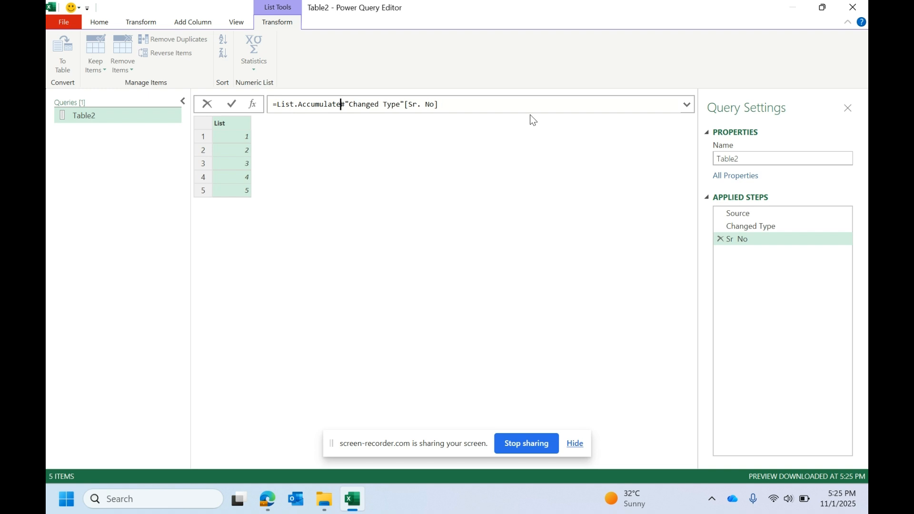
pyautogui.write('(')
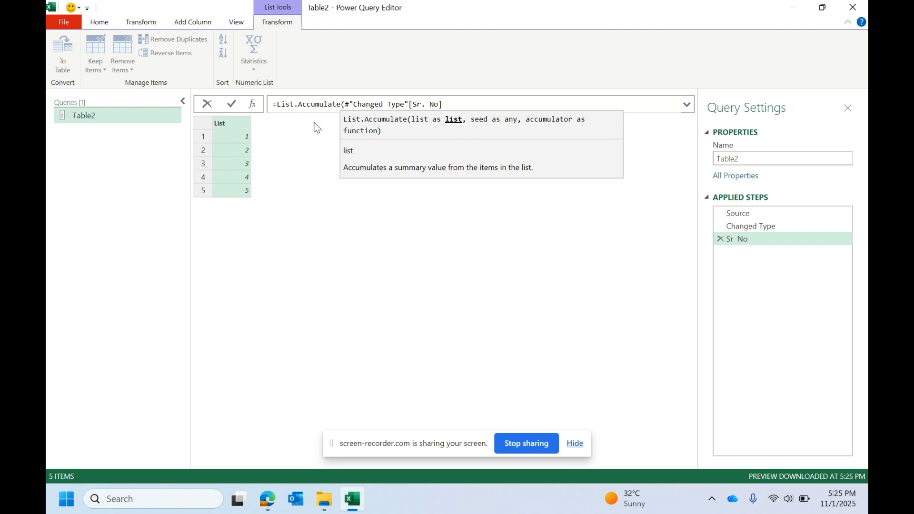
pyautogui.moveTo(441, 103); pyautogui.dragTo(345, 104)
pyautogui.click(440, 104)
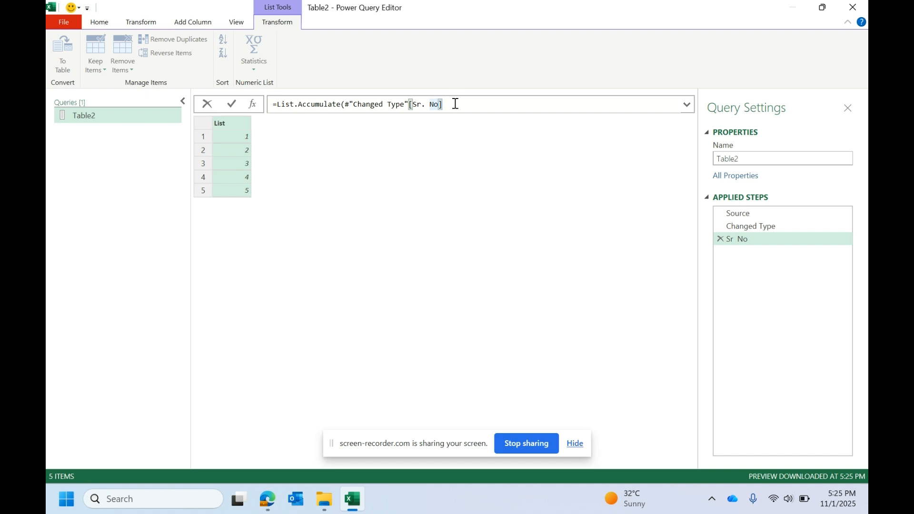
pyautogui.write(',')
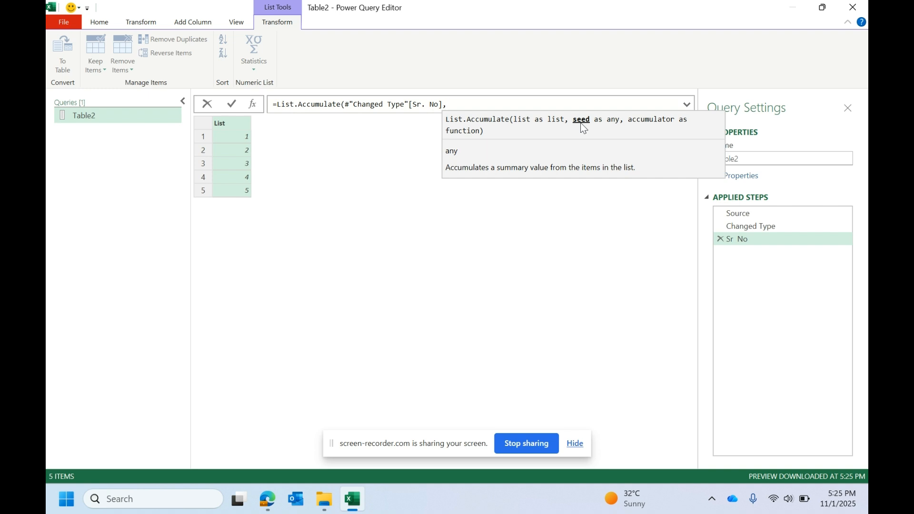
pyautogui.write('0,')
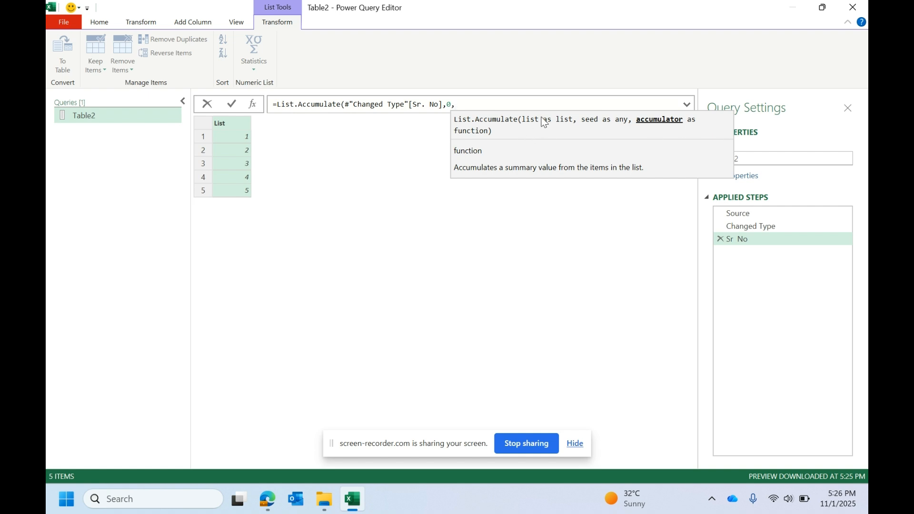
# Step: Add the accumulator function header (a,b)=> as the third argument of the List.Accumulate formula
pyautogui.write('(')
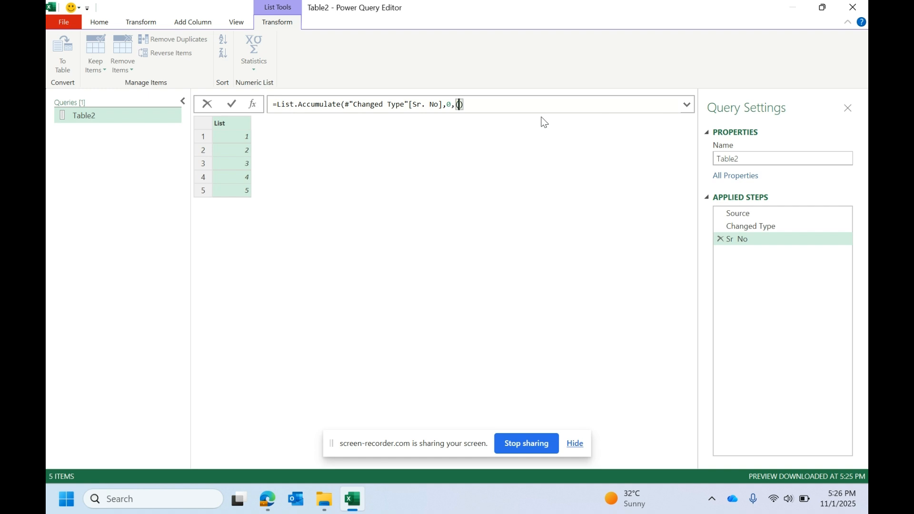
pyautogui.write('a,b')
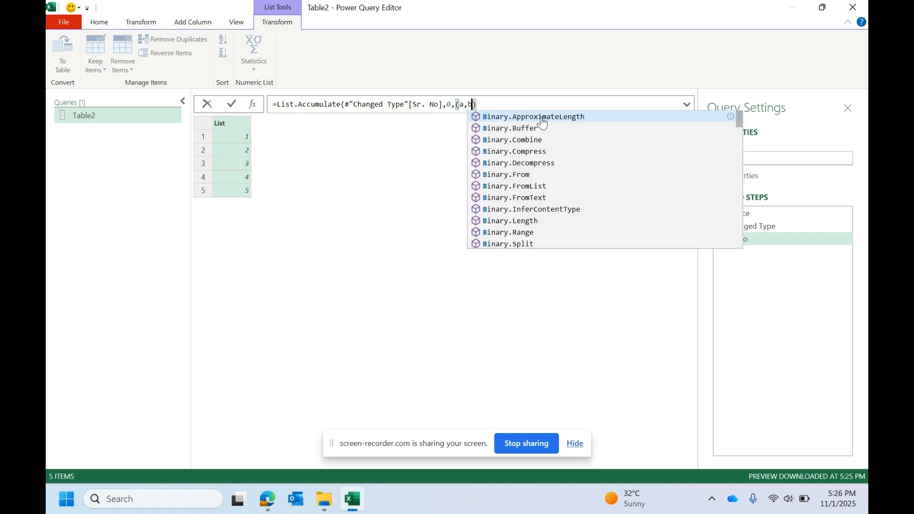
pyautogui.press('Return')
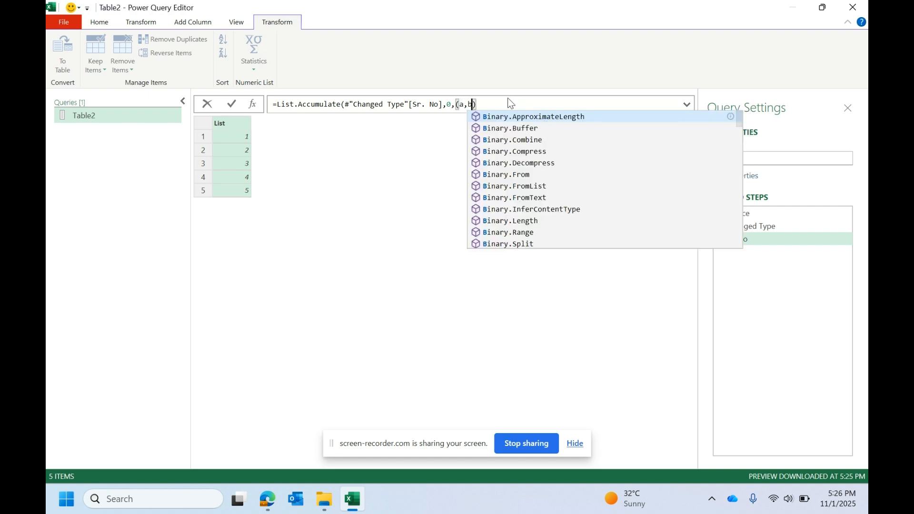
pyautogui.click(481, 106)
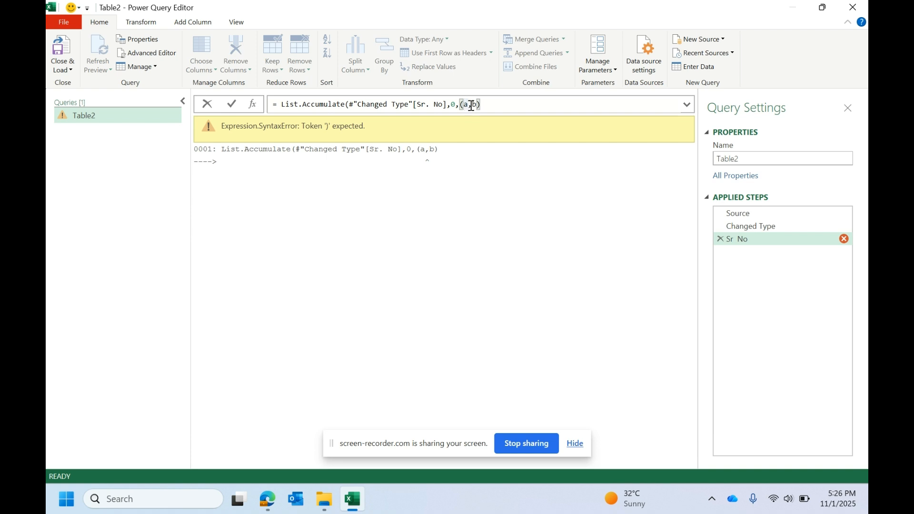
pyautogui.click(505, 104)
pyautogui.click(468, 104)
pyautogui.click(490, 103)
pyautogui.write('=')
pyautogui.write('>')
# Step: Examine the formula's list, seed and (a,b) arguments alongside the Sr. No values in the worksheet
pyautogui.moveTo(351, 106); pyautogui.dragTo(447, 104)
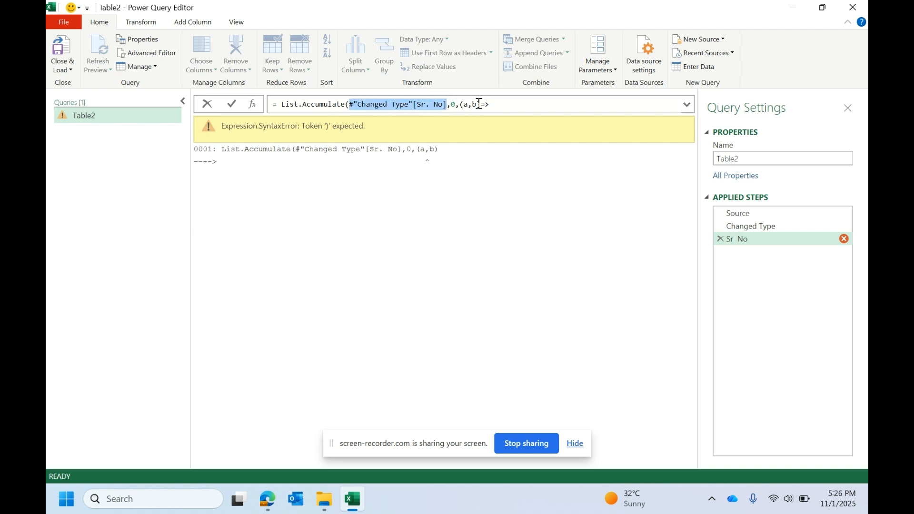
pyautogui.click(454, 104)
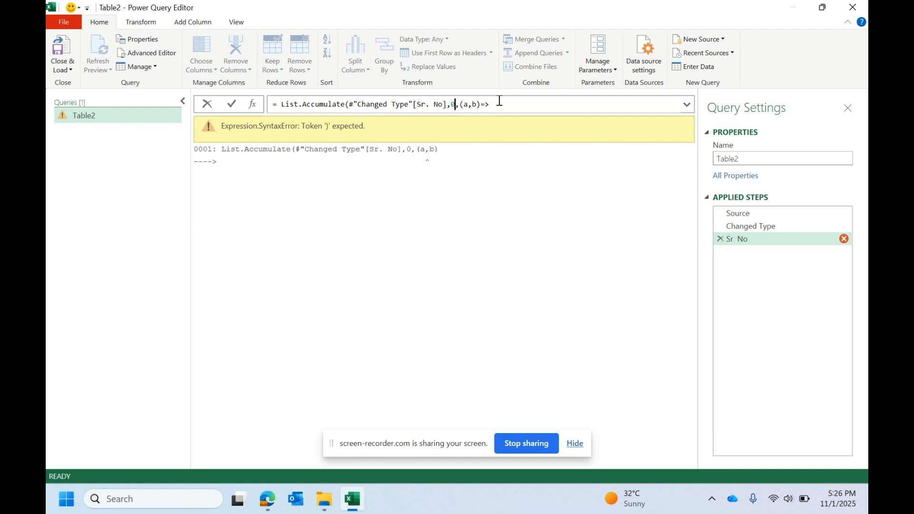
pyautogui.moveTo(497, 100); pyautogui.dragTo(461, 110)
pyautogui.click(516, 109)
pyautogui.doubleClick(504, 1)
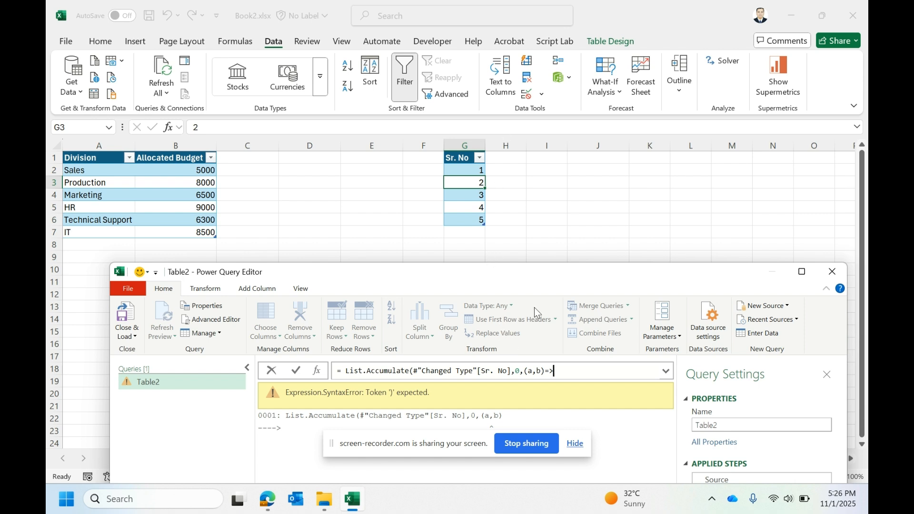
pyautogui.doubleClick(543, 275)
pyautogui.click(463, 103)
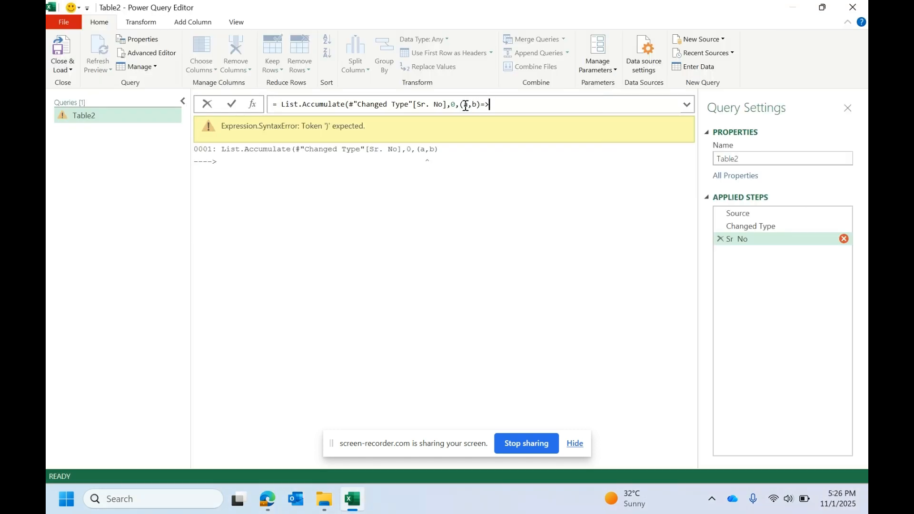
pyautogui.click(477, 104)
pyautogui.write(')')
pyautogui.moveTo(456, 105)
pyautogui.mouseDown()
pyautogui.moveTo(468, 105)
pyautogui.moveTo(459, 105)
pyautogui.mouseUp()
pyautogui.click(467, 103)
pyautogui.click(457, 102)
pyautogui.moveTo(474, 103); pyautogui.dragTo(357, 104)
pyautogui.moveTo(471, 6); pyautogui.dragTo(453, 222)
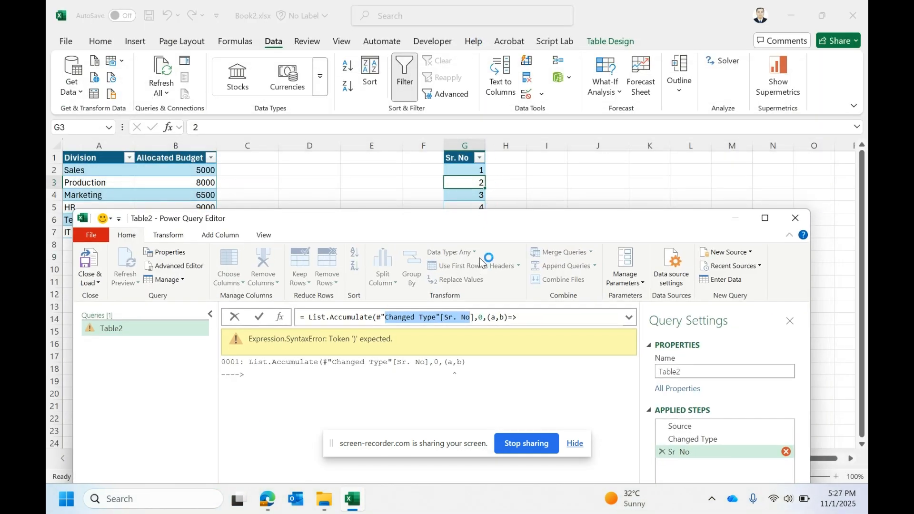
pyautogui.doubleClick(493, 226)
# Step: Complete the accumulator function with a+b, close the List.Accumulate formula and commit it
pyautogui.click(510, 105)
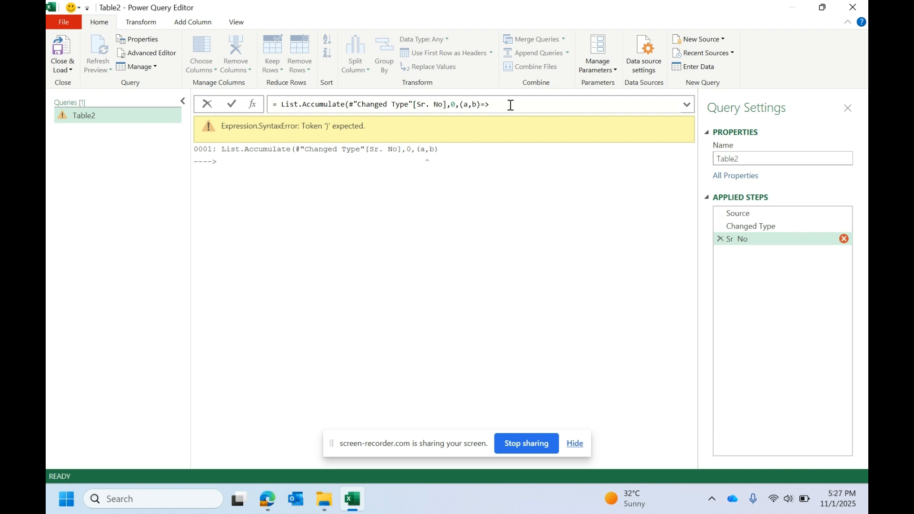
pyautogui.write('a')
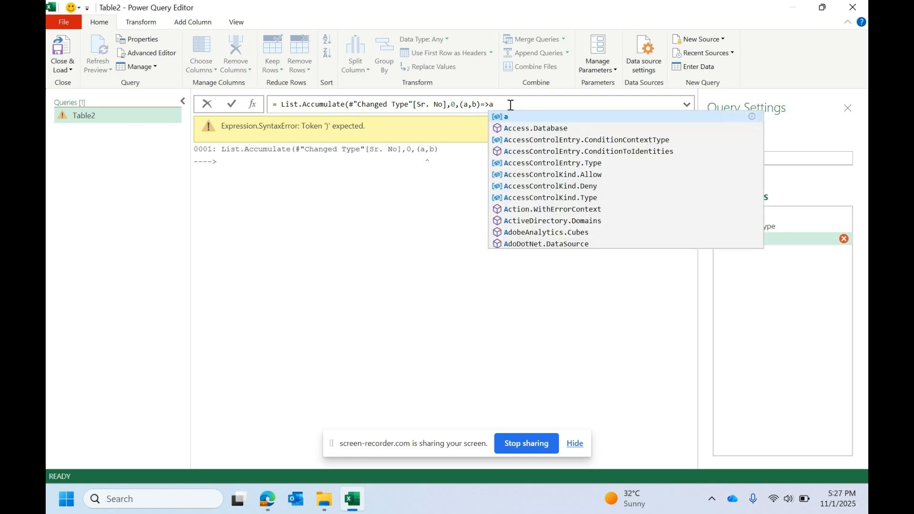
pyautogui.write('+')
pyautogui.write('b)')
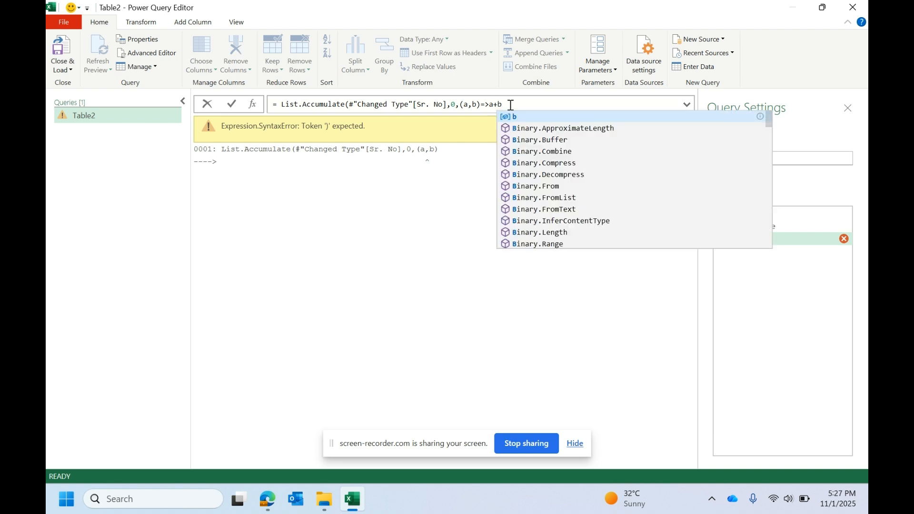
pyautogui.press('Return')
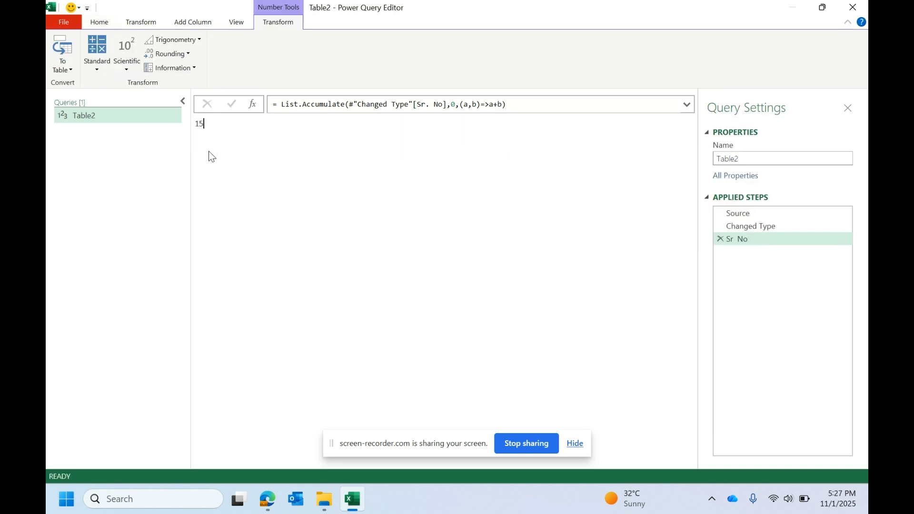
# Step: Trace how the completed formula's list, seed and parameters a and b relate to the Sr. No values in the worksheet
pyautogui.moveTo(595, 2); pyautogui.dragTo(492, 225)
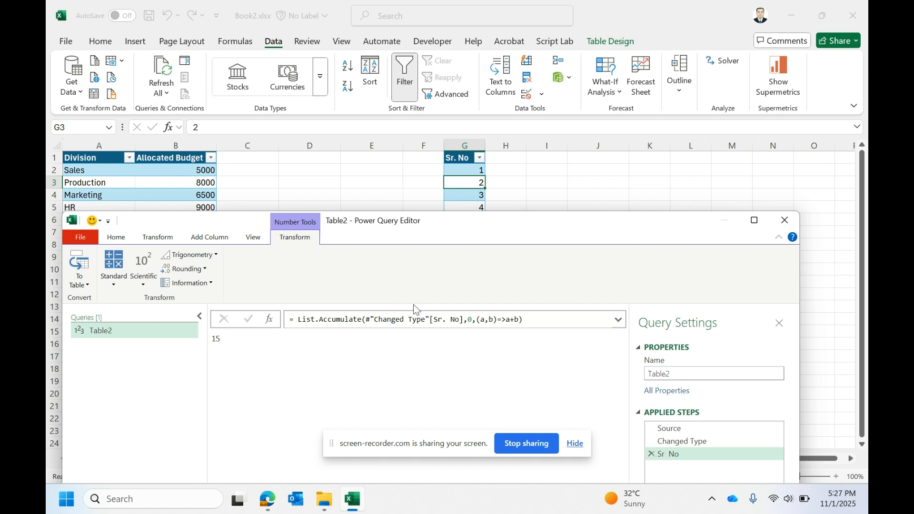
pyautogui.click(461, 320)
pyautogui.moveTo(464, 320); pyautogui.dragTo(367, 321)
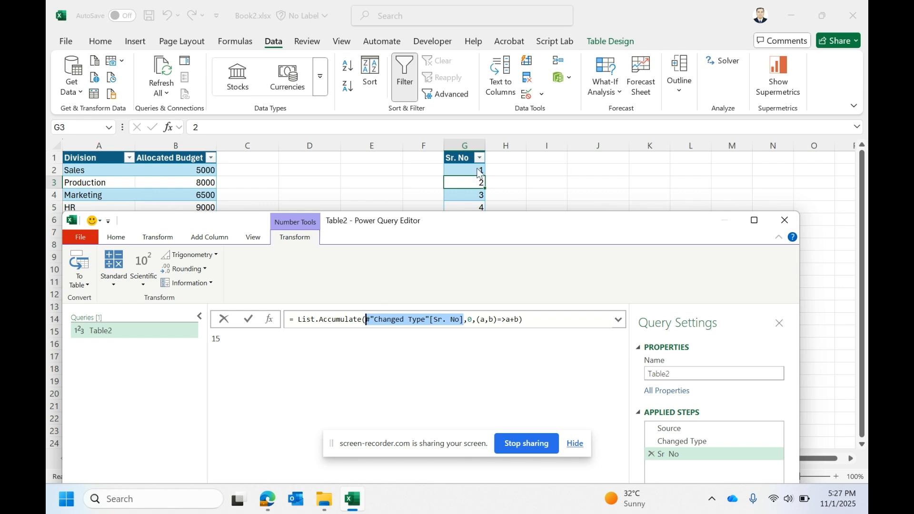
pyautogui.click(472, 319)
pyautogui.click(481, 322)
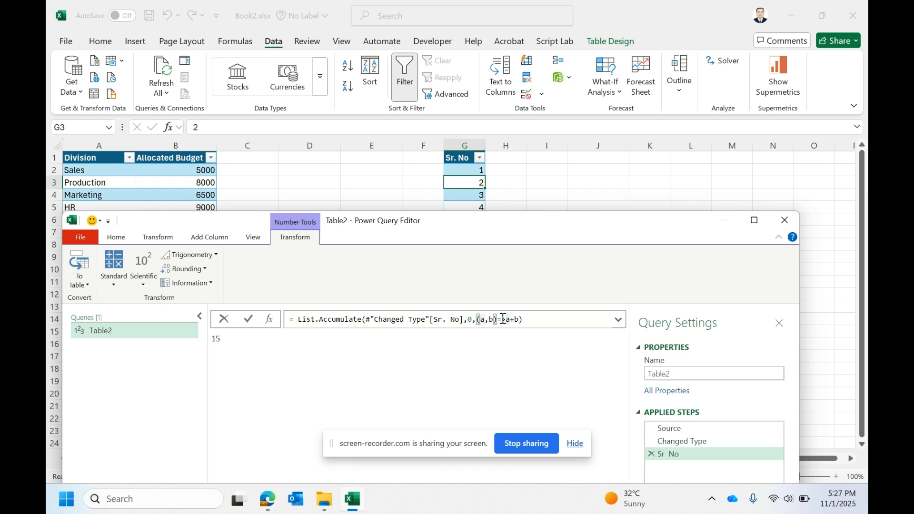
pyautogui.moveTo(477, 322); pyautogui.dragTo(516, 322)
pyautogui.click(469, 321)
pyautogui.click(483, 322)
pyautogui.click(490, 320)
pyautogui.moveTo(499, 219); pyautogui.dragTo(497, 262)
pyautogui.click(480, 364)
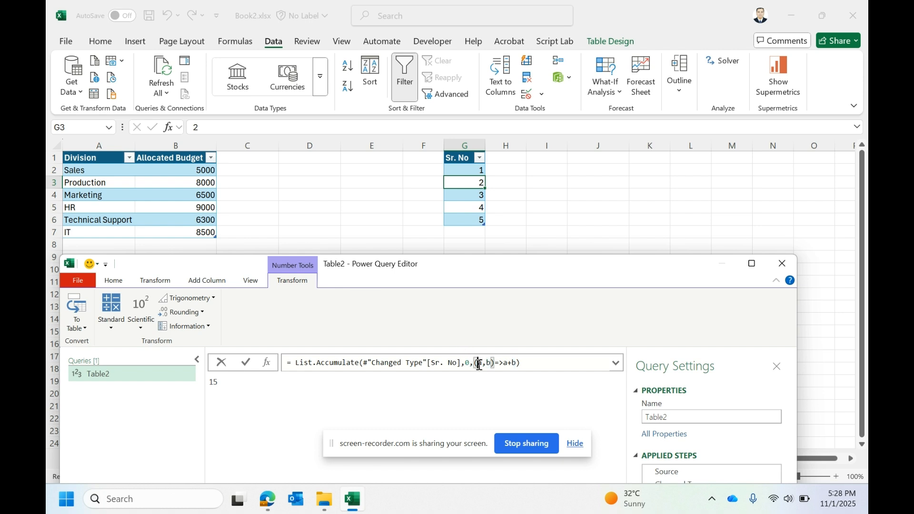
pyautogui.click(491, 363)
pyautogui.doubleClick(489, 365)
pyautogui.moveTo(475, 365); pyautogui.dragTo(483, 366)
# Step: Load the query result as a table into the existing worksheet at cell I1
pyautogui.doubleClick(418, 269)
pyautogui.click(107, 26)
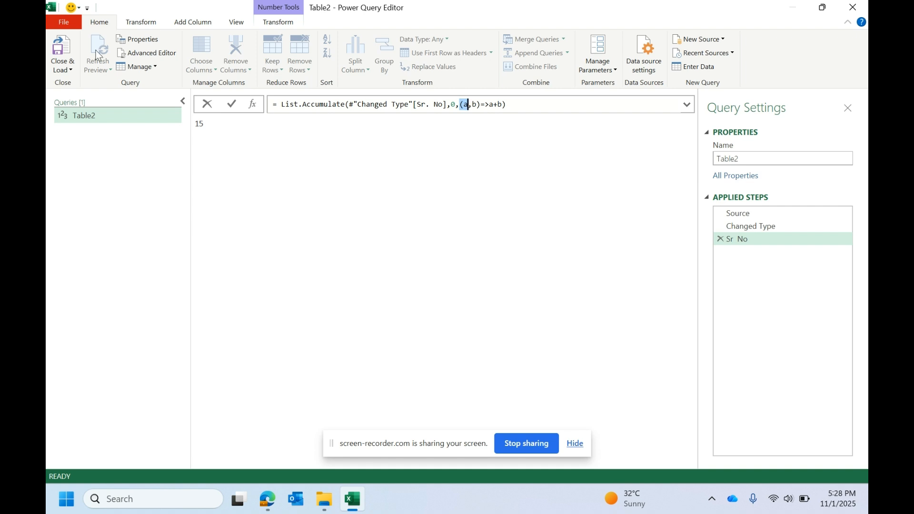
pyautogui.click(71, 70)
pyautogui.click(84, 92)
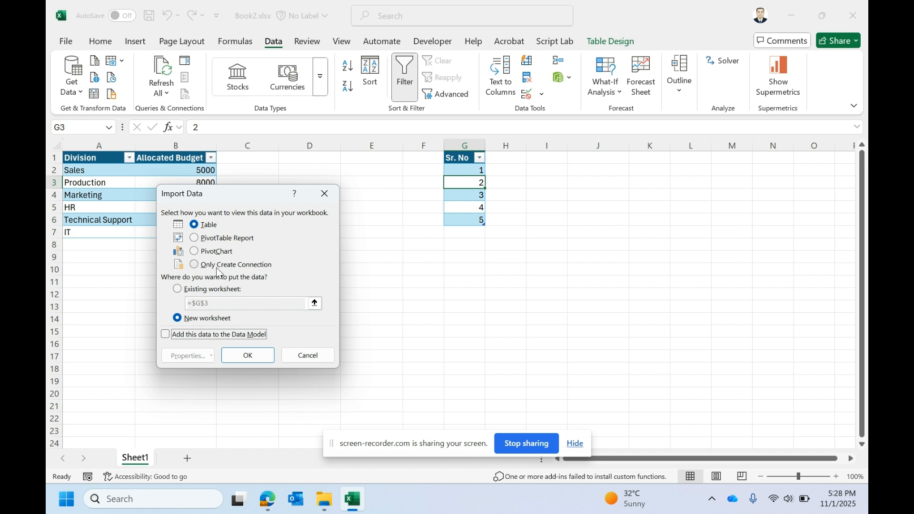
pyautogui.click(192, 289)
pyautogui.click(558, 167)
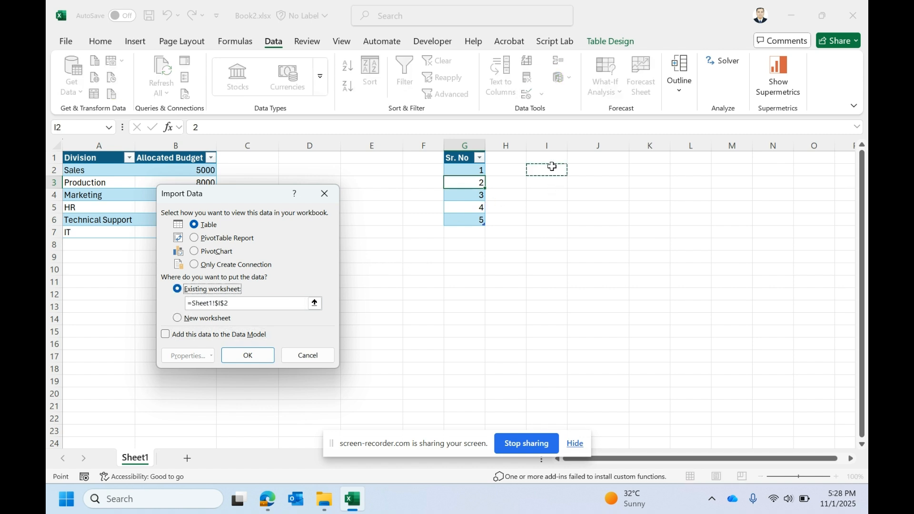
pyautogui.click(549, 158)
pyautogui.click(248, 356)
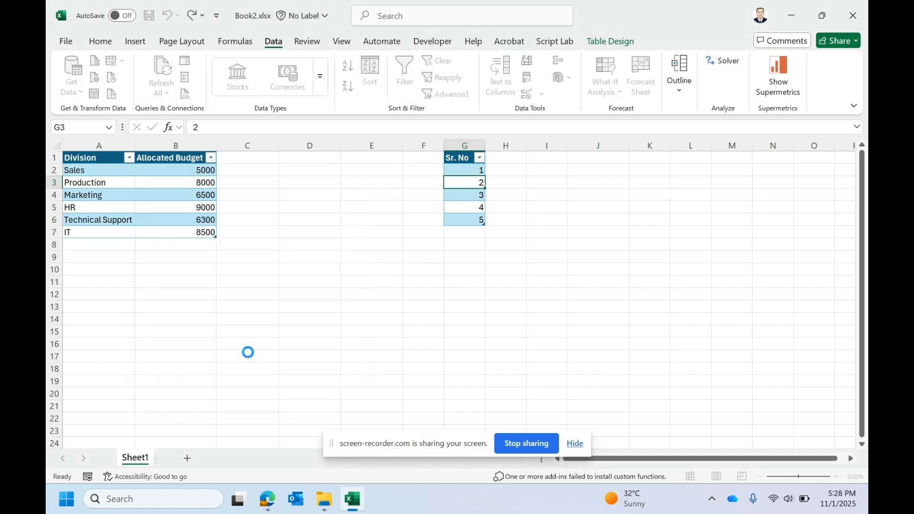
# Step: Append the value 6 to the Sr. No table and refresh the loaded result table
pyautogui.click(477, 232)
pyautogui.write('6')
pyautogui.press('Return')
pyautogui.rightClick(553, 168)
pyautogui.click(568, 205)
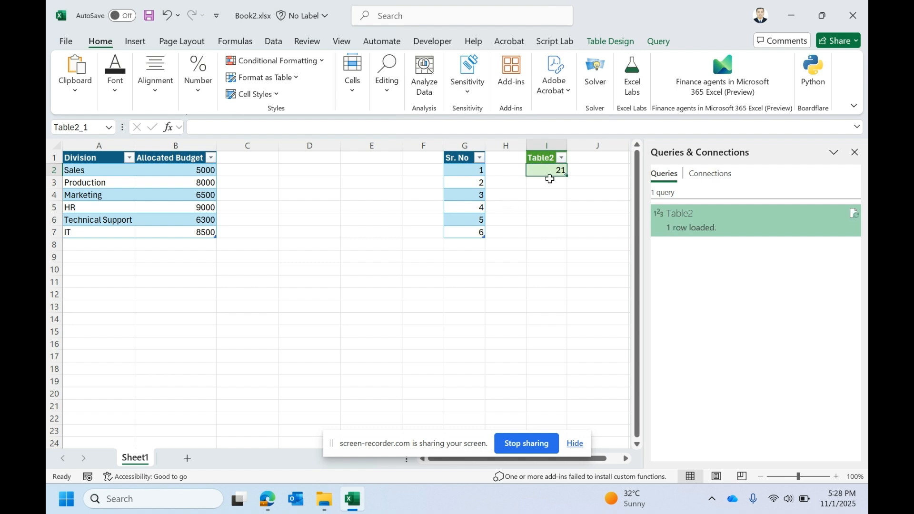
# Step: Append the value 7 to the Sr. No table and refresh the loaded result again
pyautogui.moveTo(481, 175); pyautogui.dragTo(469, 236)
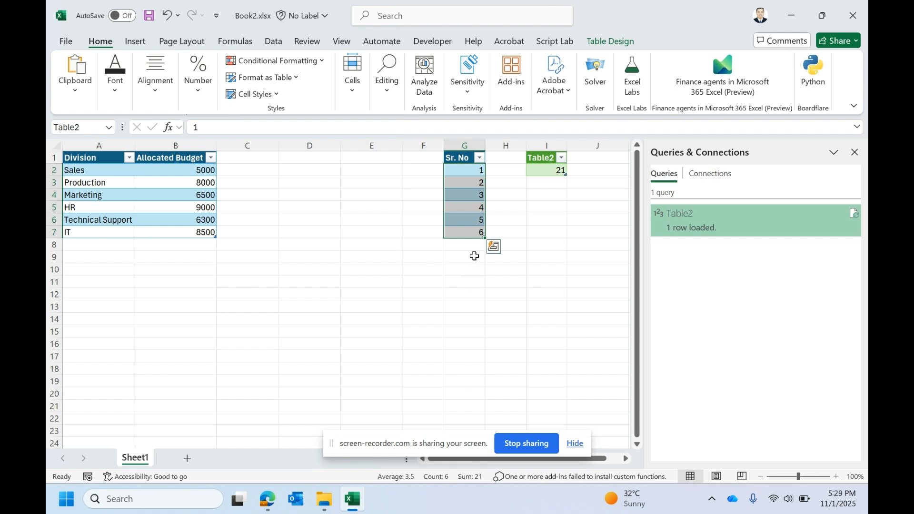
pyautogui.click(474, 243)
pyautogui.write('7')
pyautogui.click(546, 219)
pyautogui.click(558, 170)
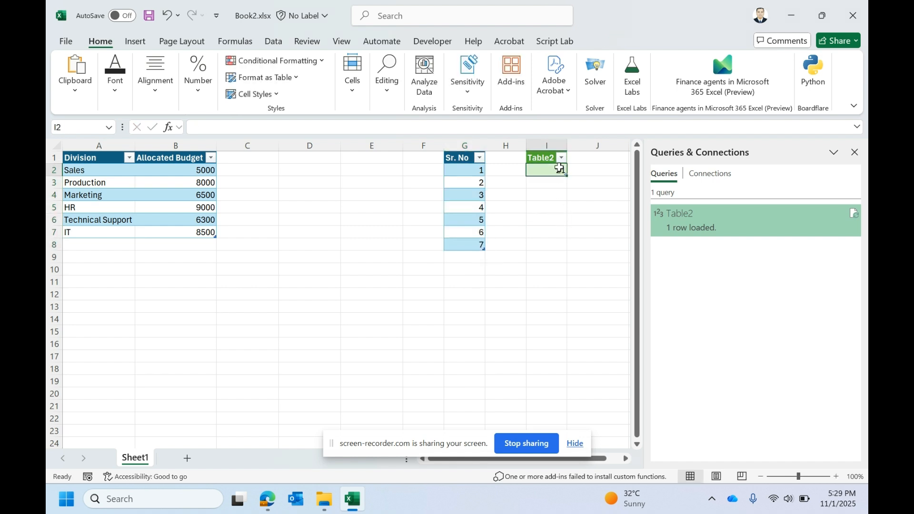
pyautogui.rightClick(557, 170)
pyautogui.click(594, 200)
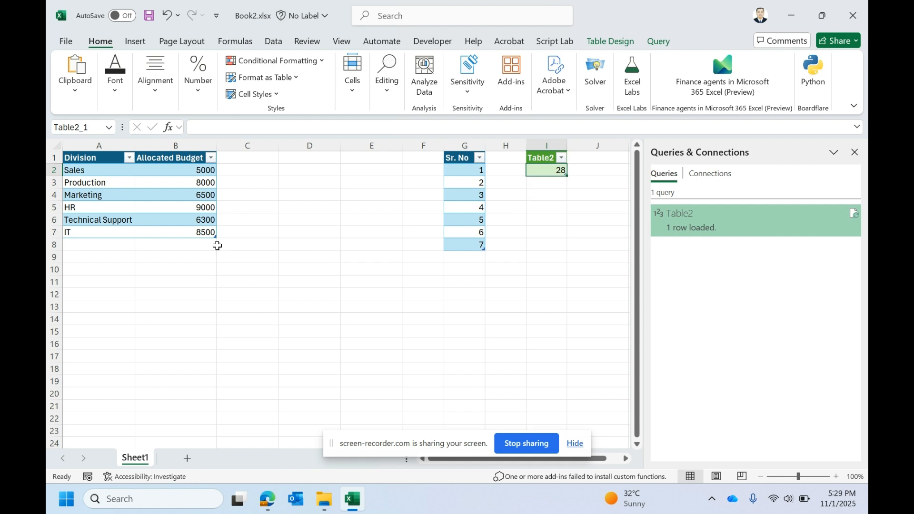
# Step: Examine the Division and Allocated Budget columns of the budget table
pyautogui.click(190, 196)
pyautogui.moveTo(103, 163)
pyautogui.mouseDown()
pyautogui.moveTo(133, 210)
pyautogui.moveTo(173, 231)
pyautogui.moveTo(110, 161)
pyautogui.mouseUp()
pyautogui.click(114, 181)
pyautogui.click(88, 145)
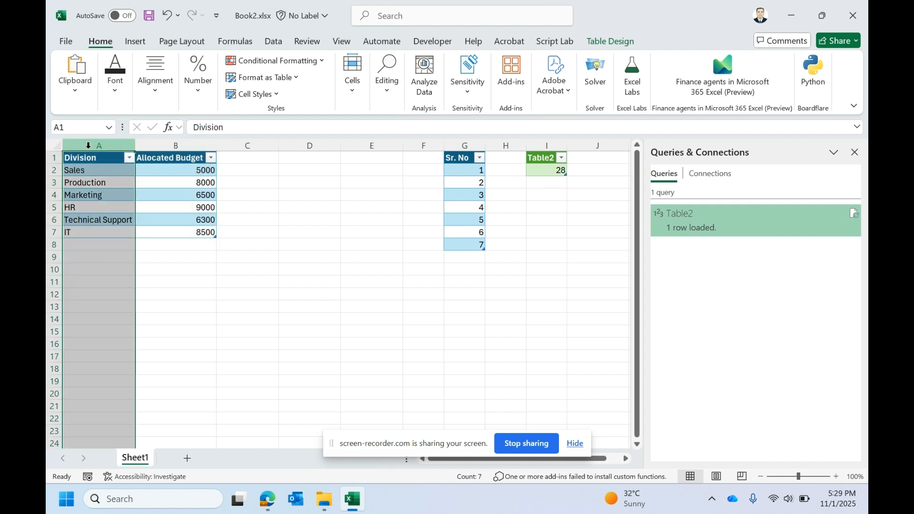
pyautogui.click(173, 145)
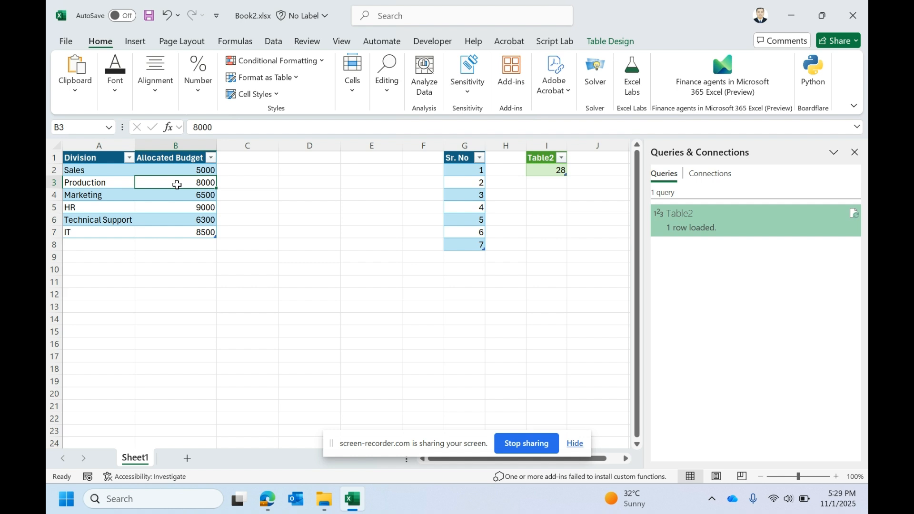
pyautogui.moveTo(190, 170); pyautogui.dragTo(193, 228)
# Step: Add three columns headed 3, 5 and 7 to the budget table in C1, D1 and E1
pyautogui.click(262, 160)
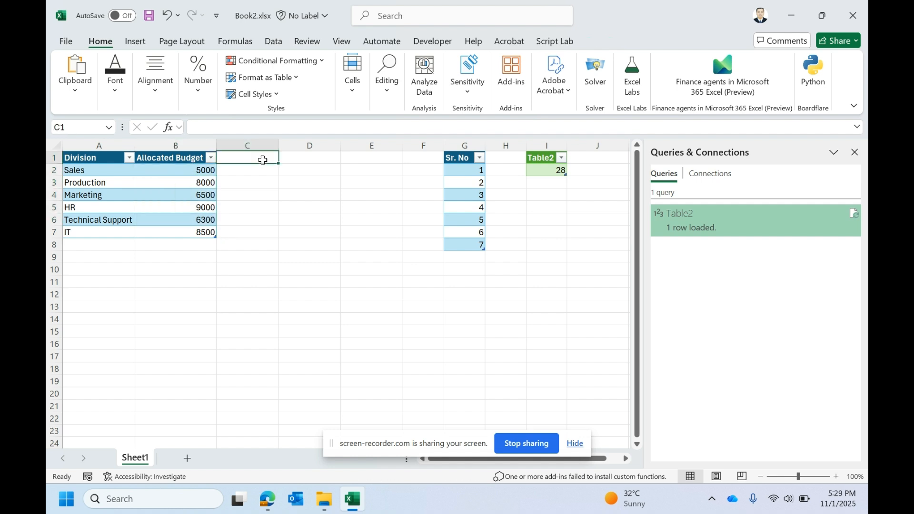
pyautogui.write('3')
pyautogui.press('Return')
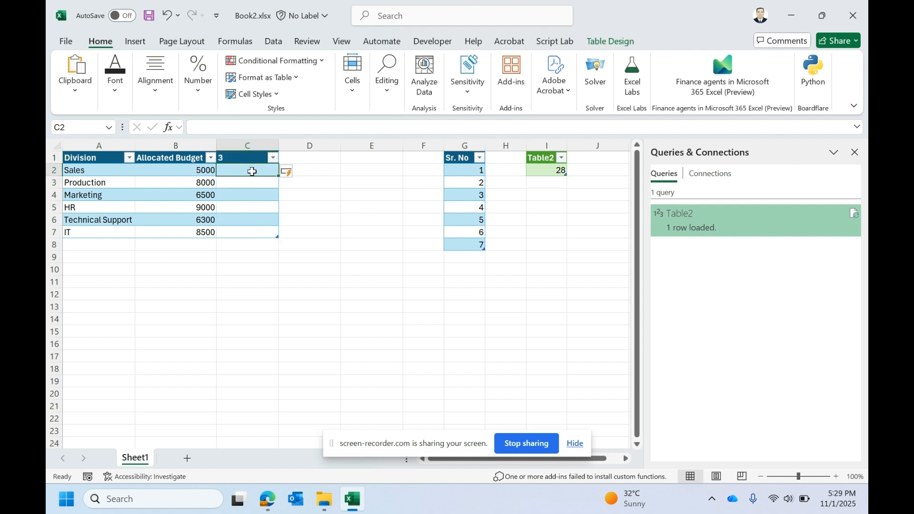
pyautogui.moveTo(251, 170); pyautogui.dragTo(246, 223)
pyautogui.click(306, 160)
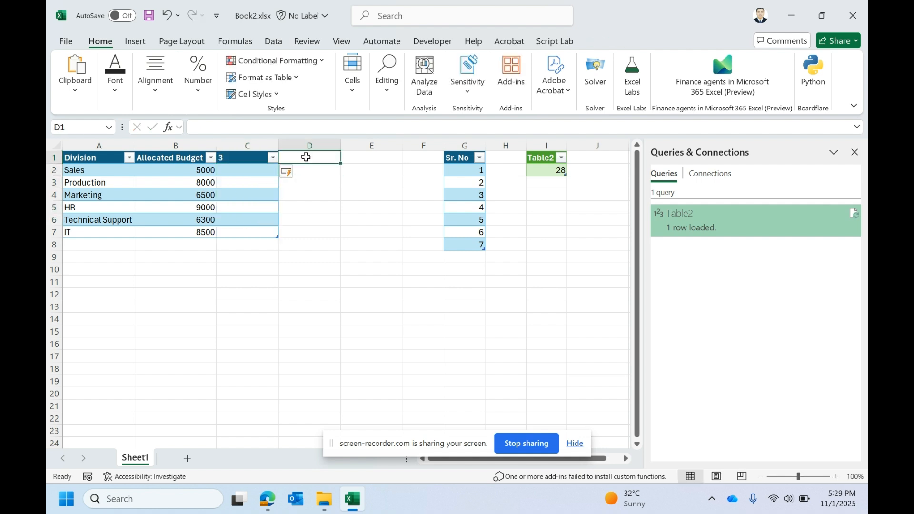
pyautogui.write('5')
pyautogui.press('Return')
pyautogui.moveTo(303, 183); pyautogui.dragTo(302, 231)
pyautogui.click(372, 170)
pyautogui.click(371, 159)
pyautogui.write('7')
pyautogui.click(359, 256)
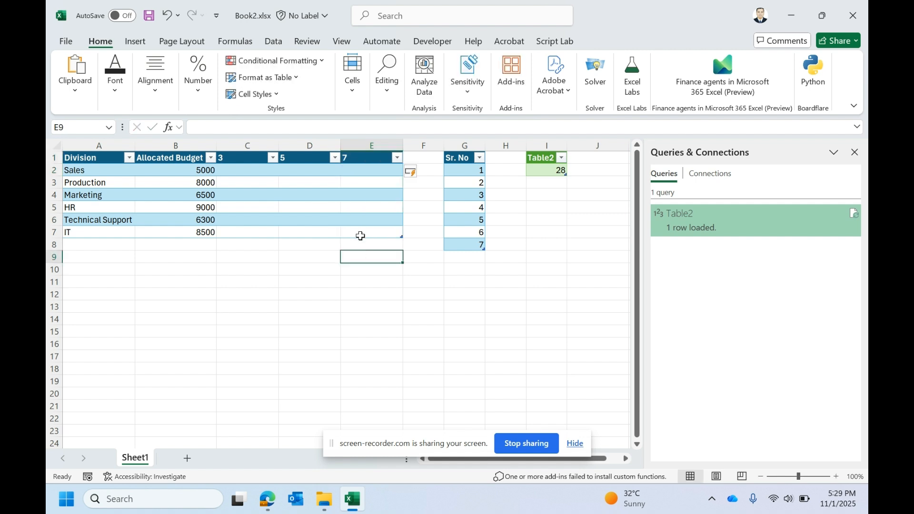
# Step: Undo the addition of the columns headed 3, 5 and 7
pyautogui.hotkey('ctrl', 'z')
pyautogui.hotkey('ctrl', 'z')
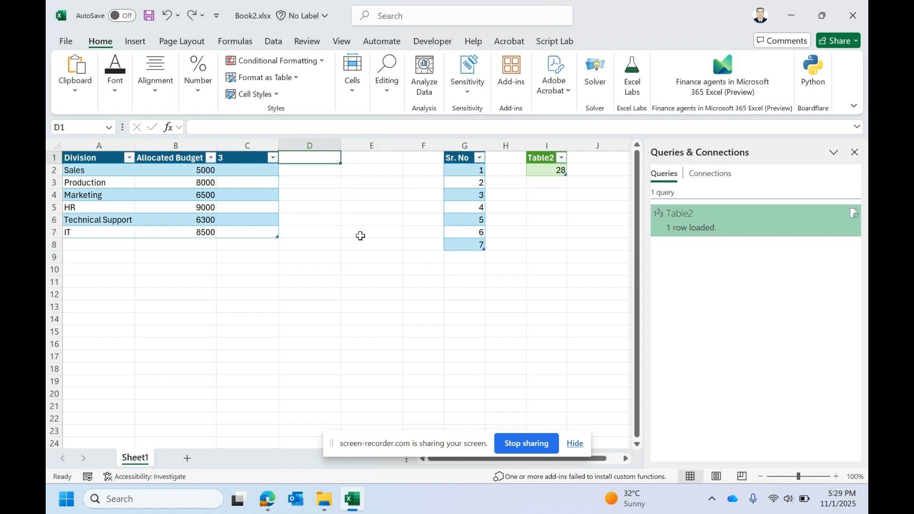
pyautogui.hotkey('ctrl', 'z')
pyautogui.hotkey('ctrl', 'z')
# Step: Load the Division and Allocated Budget table into the Power Query Editor as a new query
pyautogui.click(186, 191)
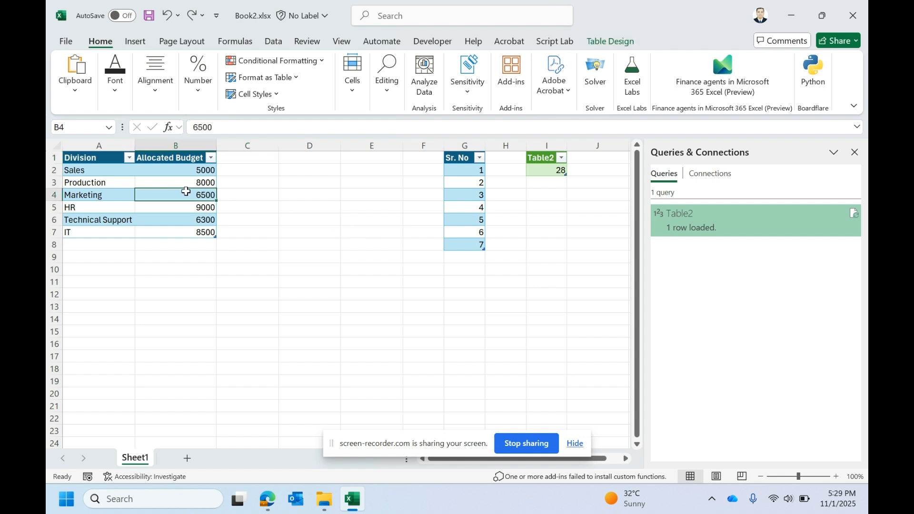
pyautogui.click(114, 173)
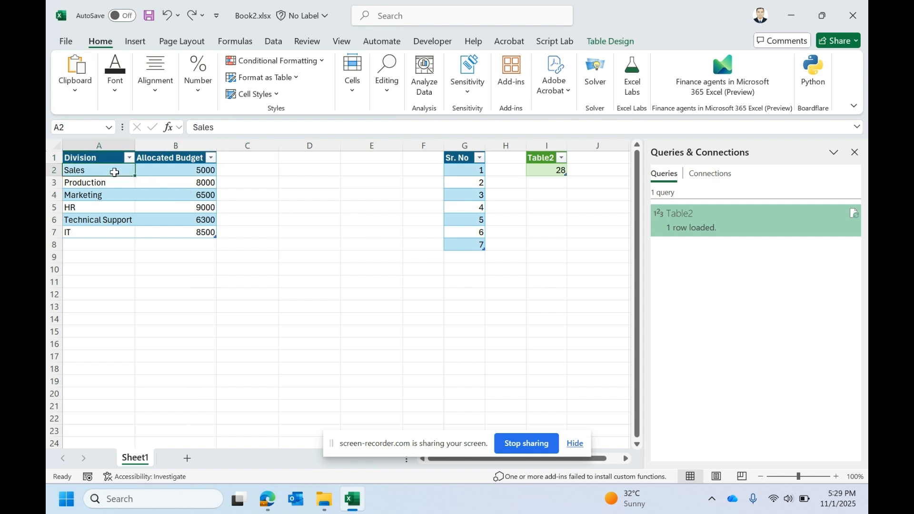
pyautogui.click(273, 41)
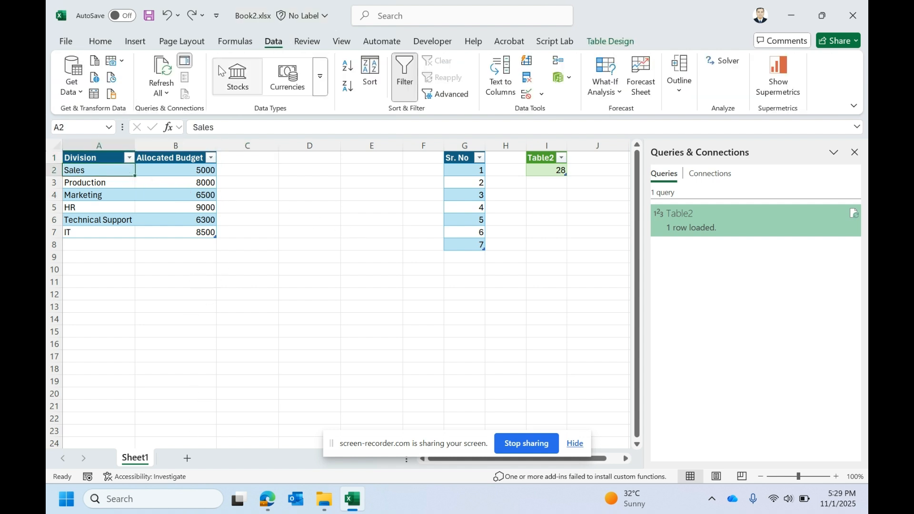
pyautogui.click(95, 94)
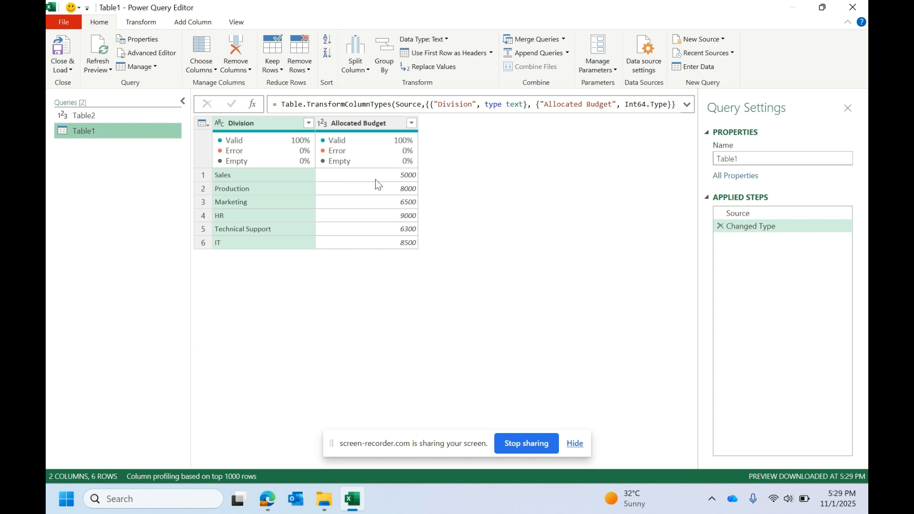
pyautogui.click(689, 106)
pyautogui.click(690, 107)
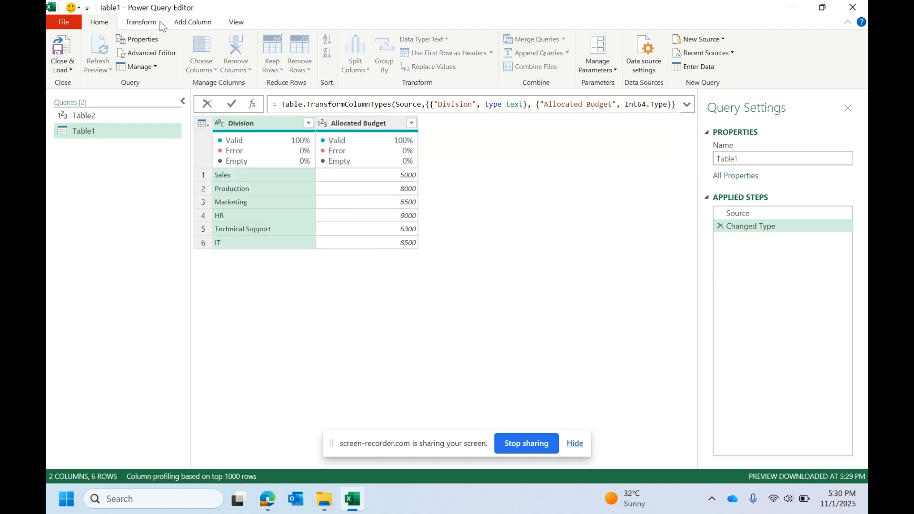
# Step: Start a custom column in the budget query and name it % Increase
pyautogui.click(176, 24)
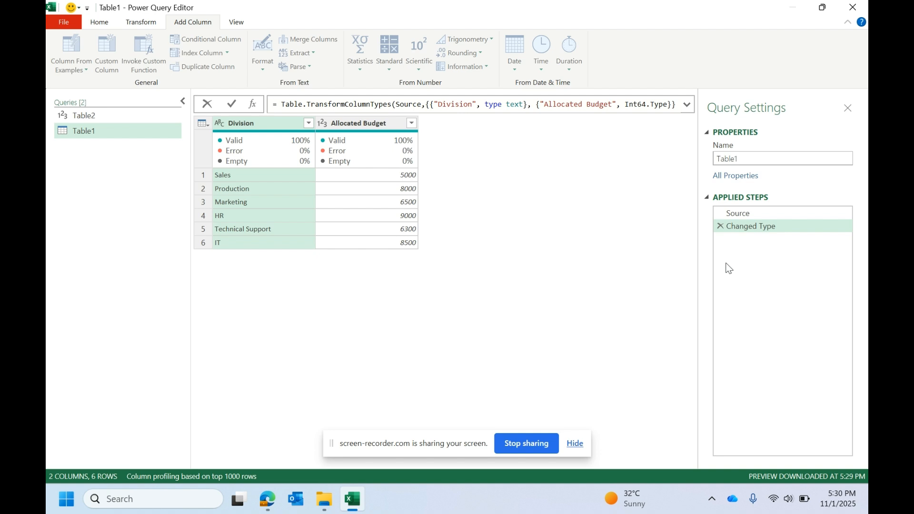
pyautogui.click(118, 68)
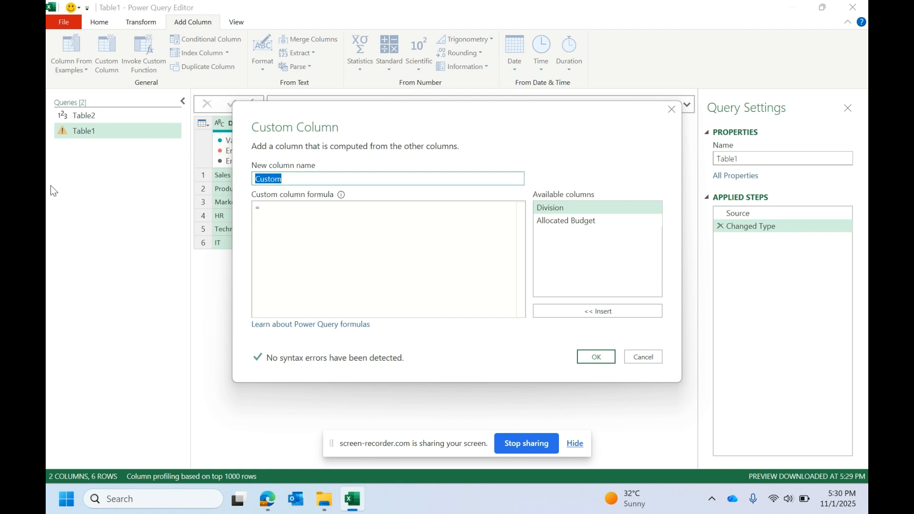
pyautogui.write('% I')
pyautogui.press('capslock')
pyautogui.write('ncrease')
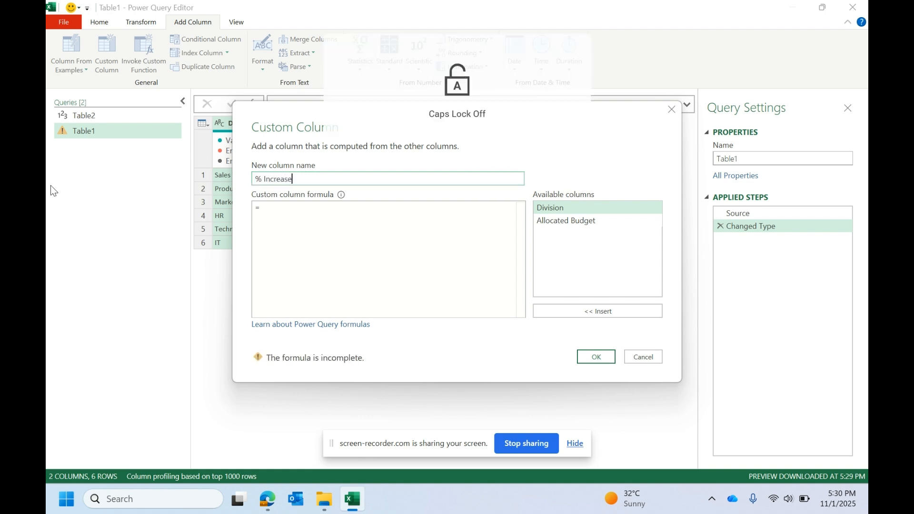
# Step: Set the custom column formula to 1.3*[Allocated Budget] and add the column to the query
pyautogui.click(312, 213)
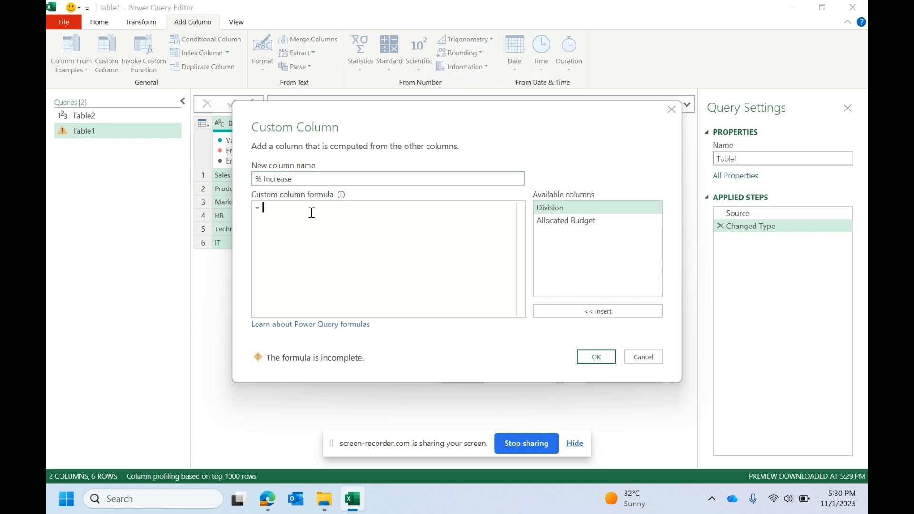
pyautogui.write('1.3')
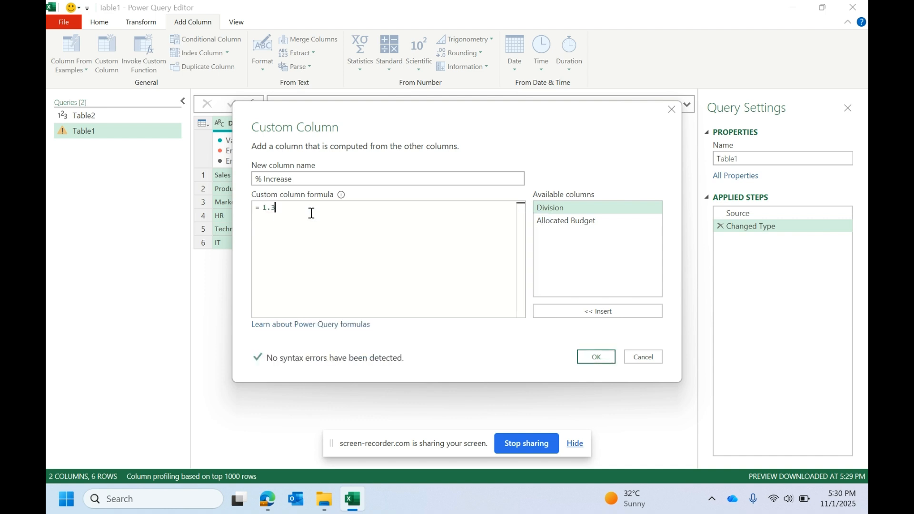
pyautogui.write('*')
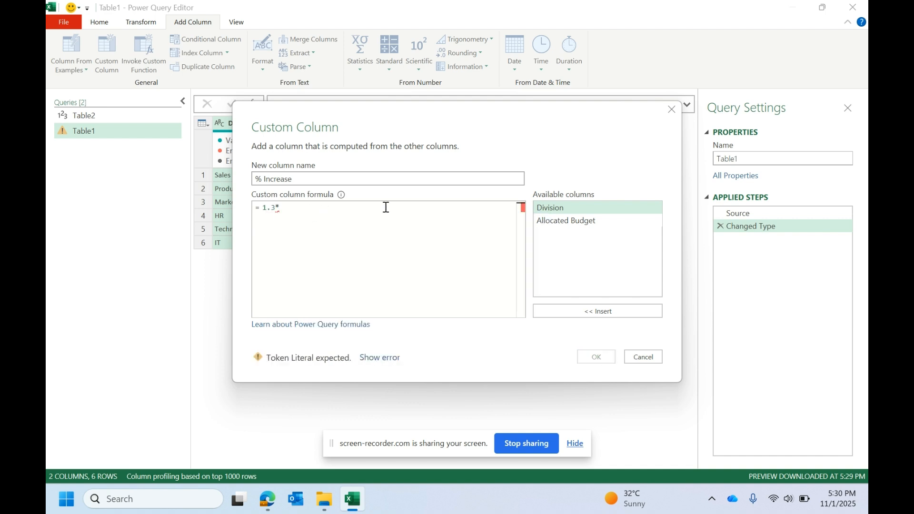
pyautogui.doubleClick(582, 219)
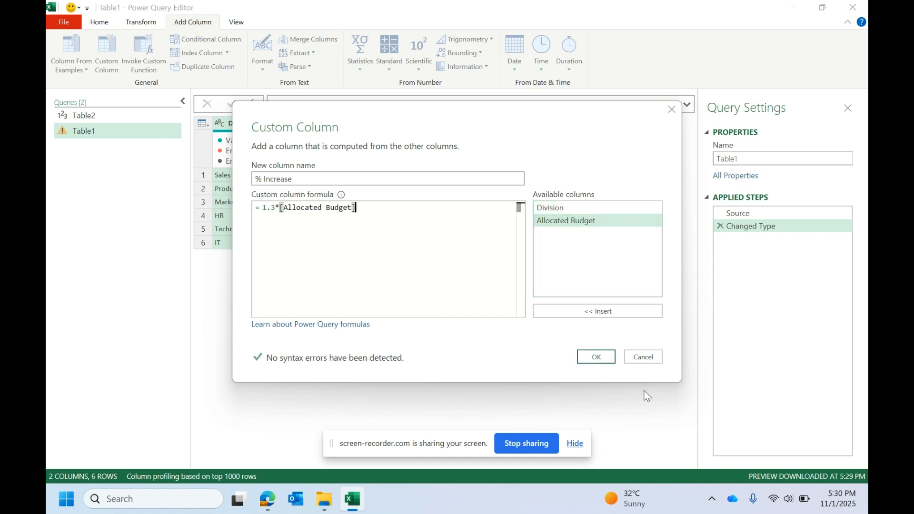
pyautogui.click(595, 357)
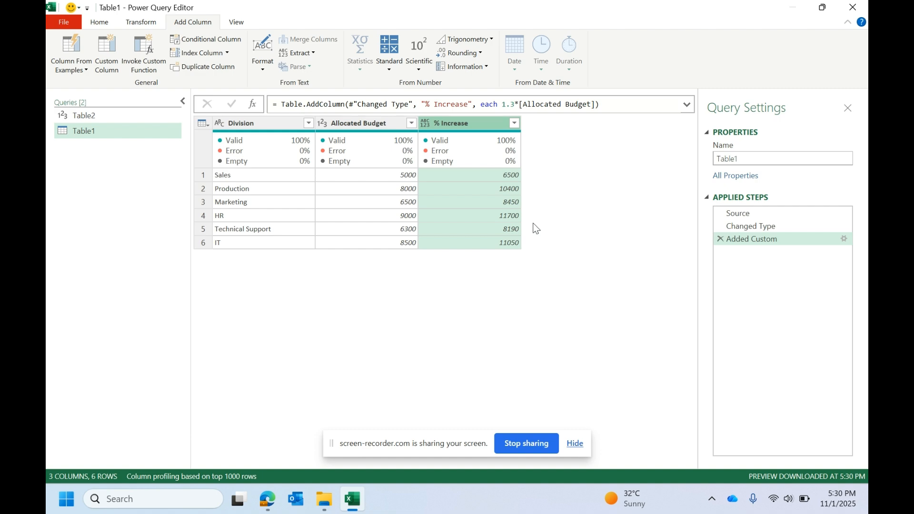
pyautogui.moveTo(615, 6); pyautogui.dragTo(573, 82)
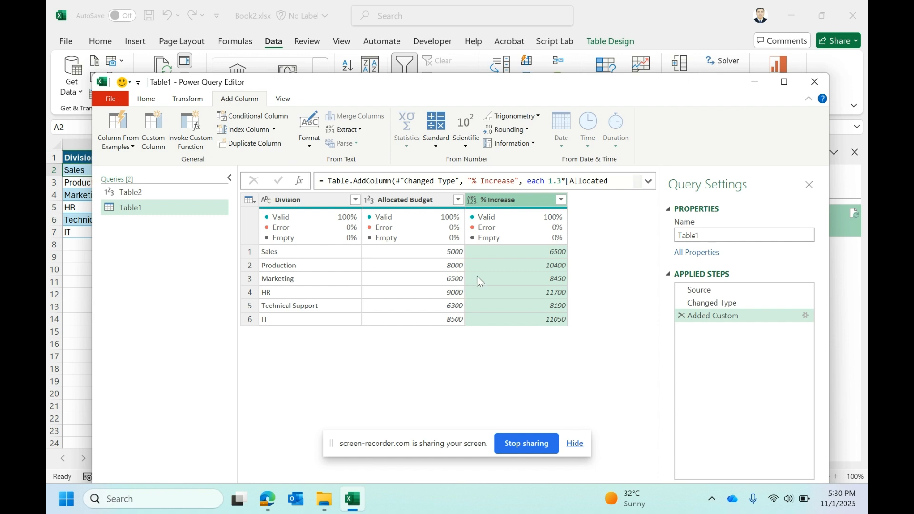
pyautogui.doubleClick(565, 83)
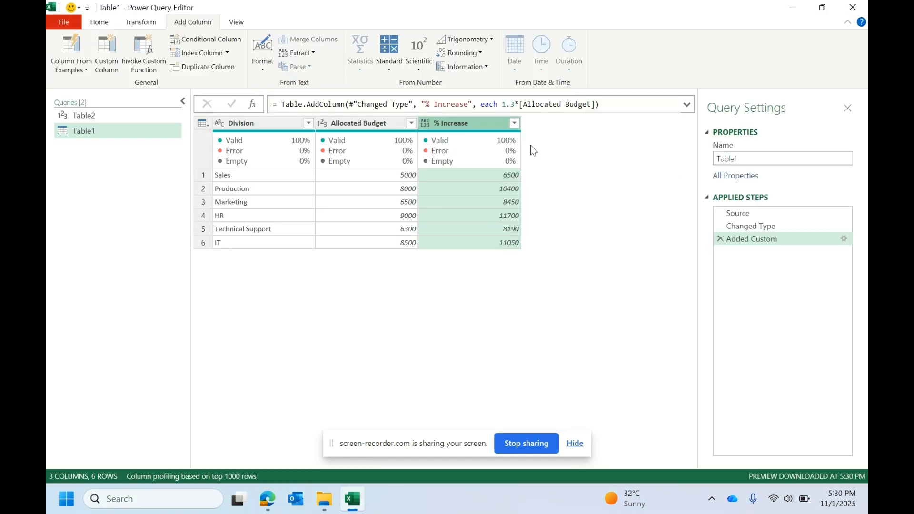
# Step: Expand the formula bar and insert a List.Accumulate call before Table.AddColumn in the Added Custom step's formula
pyautogui.click(689, 106)
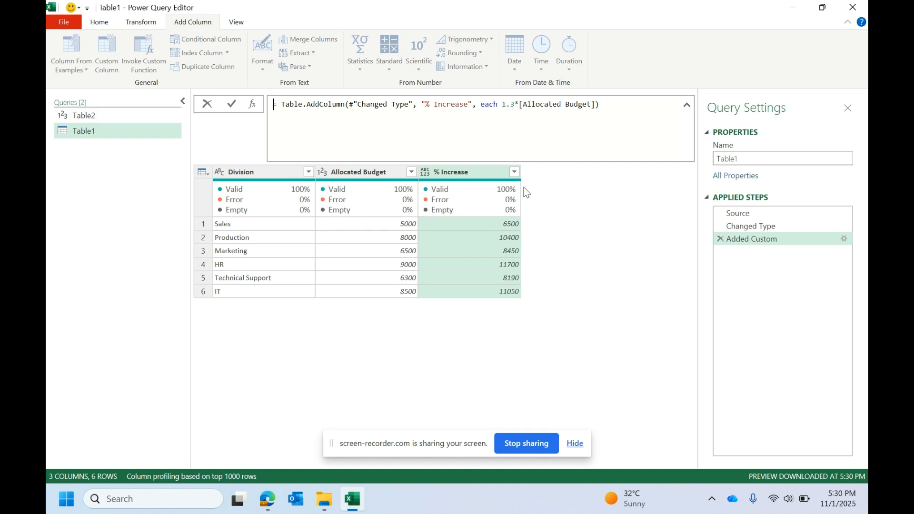
pyautogui.click(822, 7)
pyautogui.moveTo(603, 259); pyautogui.dragTo(583, 195)
pyautogui.doubleClick(584, 194)
pyautogui.click(281, 104)
pyautogui.press('Left')
pyautogui.write('list.acc')
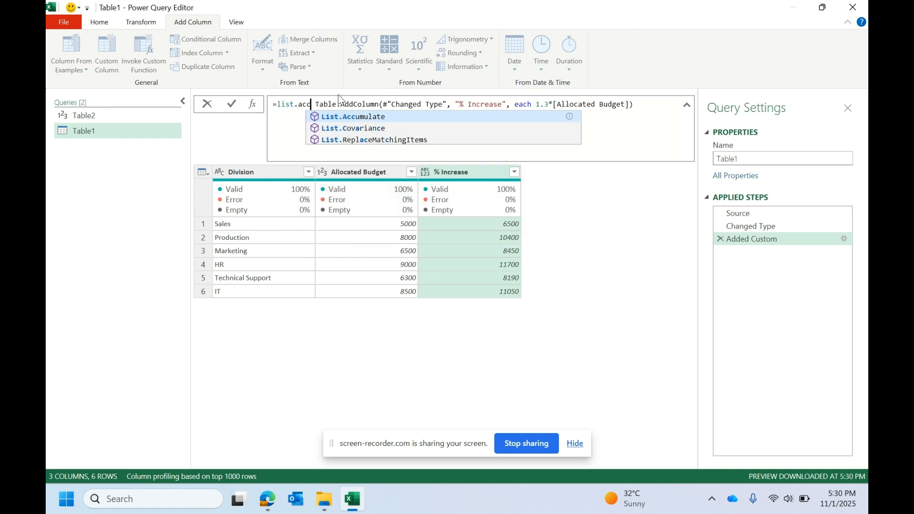
pyautogui.click(355, 117)
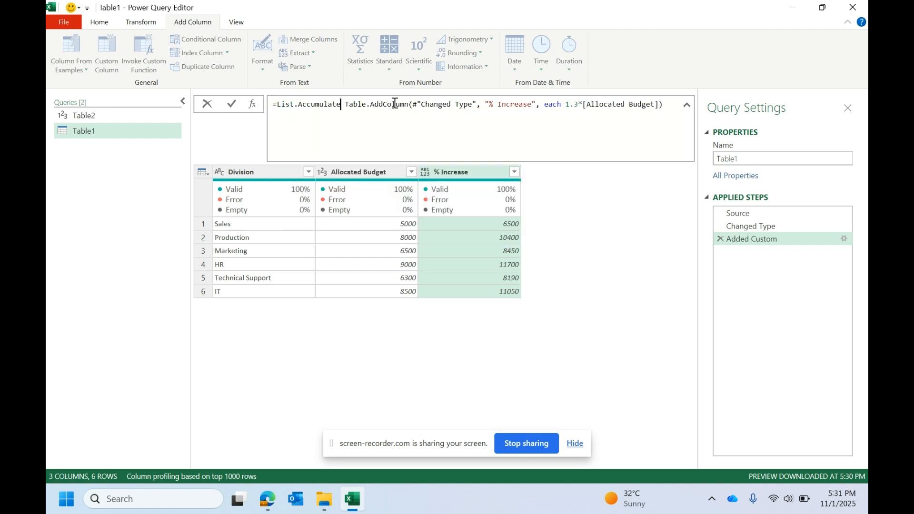
pyautogui.write('(')
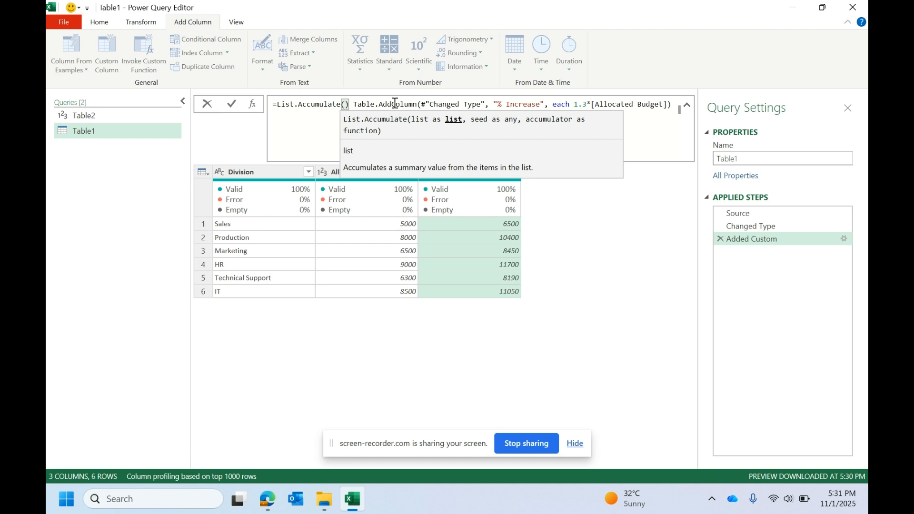
pyautogui.write('{')
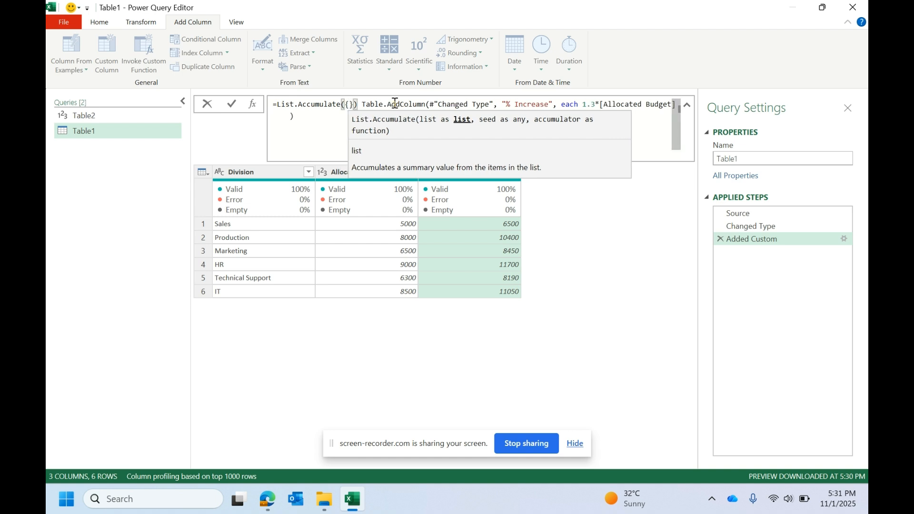
# Step: Give List.Accumulate the list {3,5,7} and use Source as its seed
pyautogui.press('Left')
pyautogui.write('3,5,7')
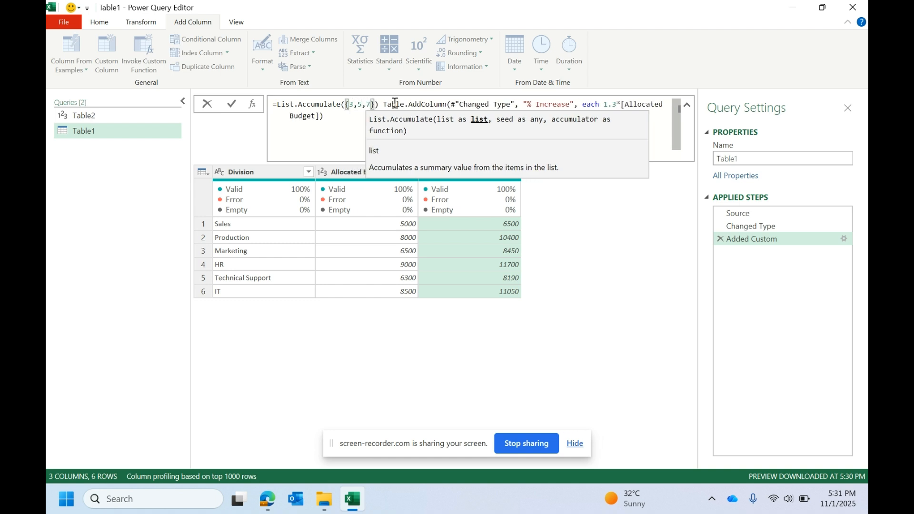
pyautogui.press('Right')
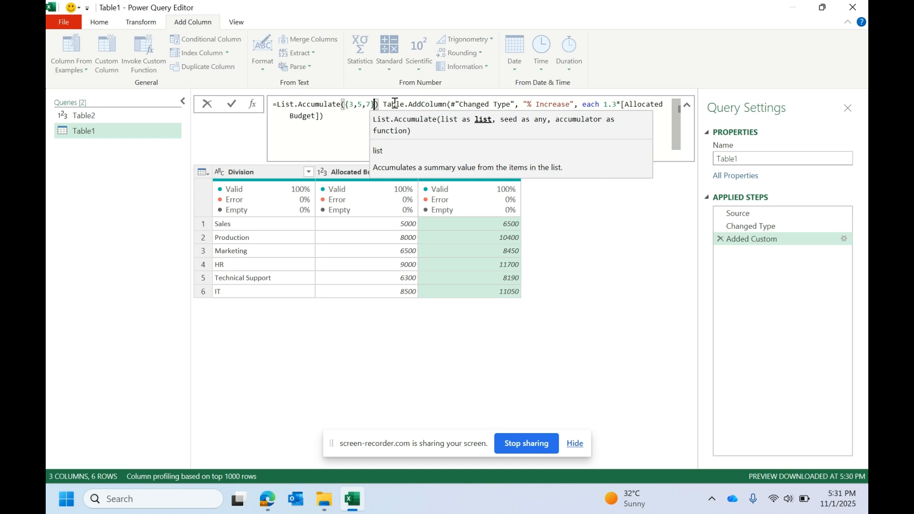
pyautogui.write(',')
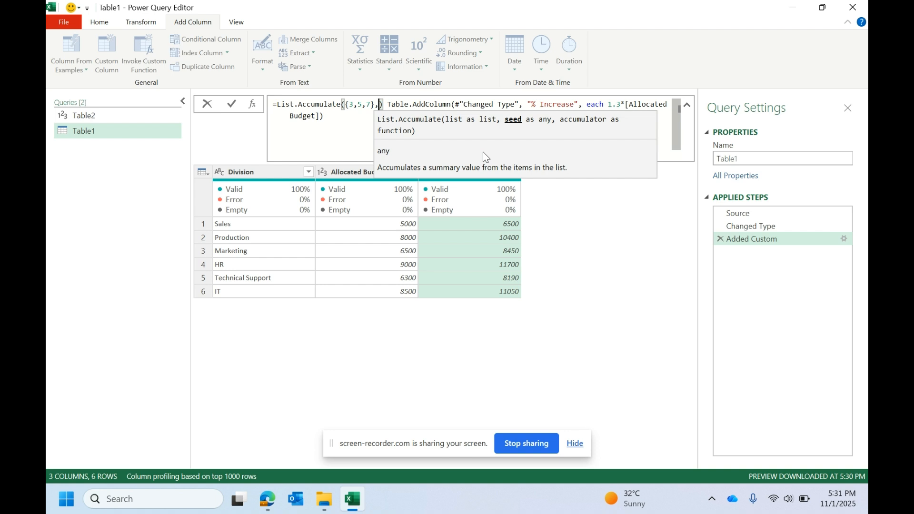
pyautogui.write('sou')
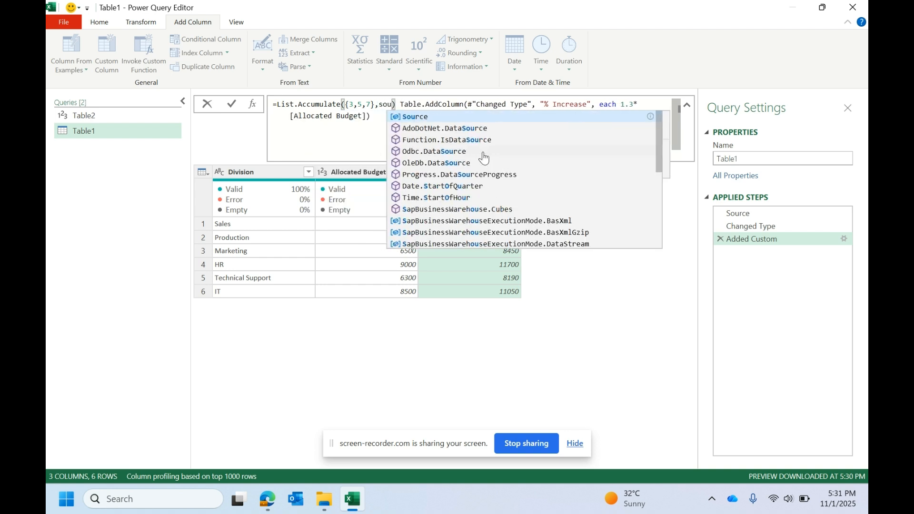
pyautogui.click(437, 116)
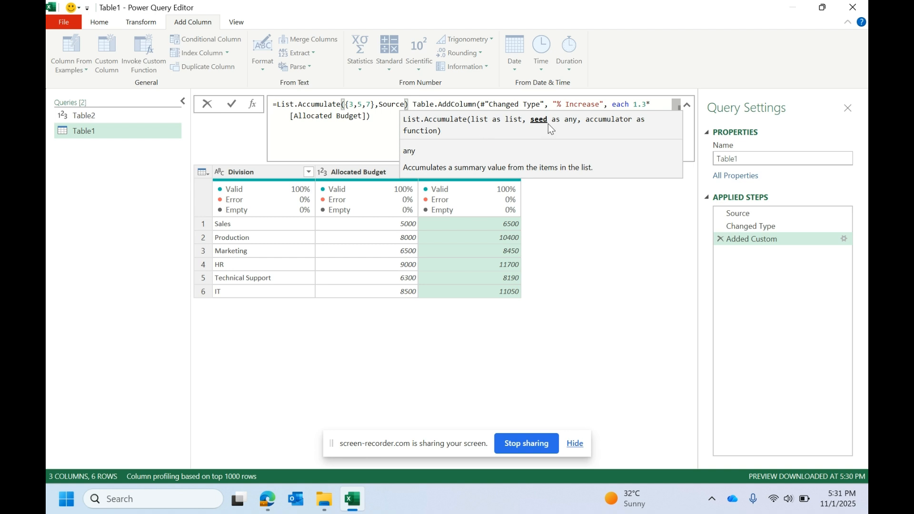
pyautogui.write(',')
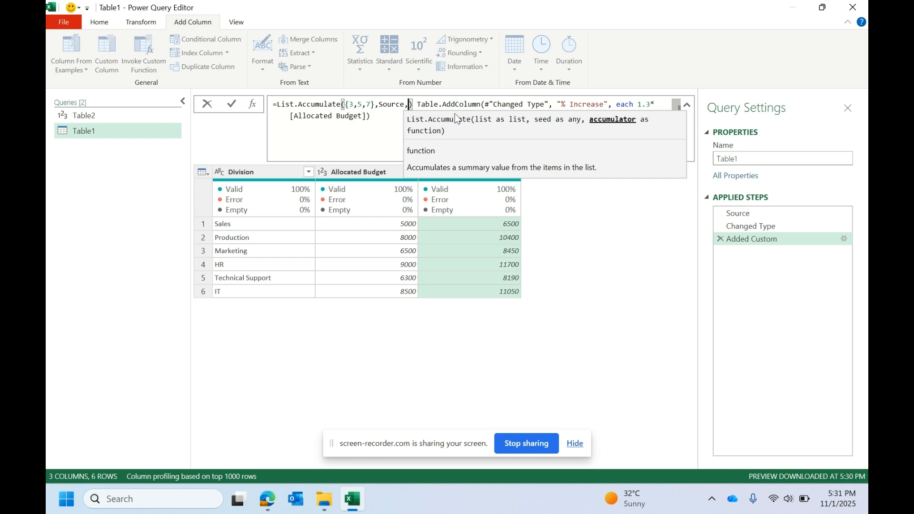
# Step: Begin the accumulator argument of List.Accumulate with the function header (a,b)=>
pyautogui.write('(a,b')
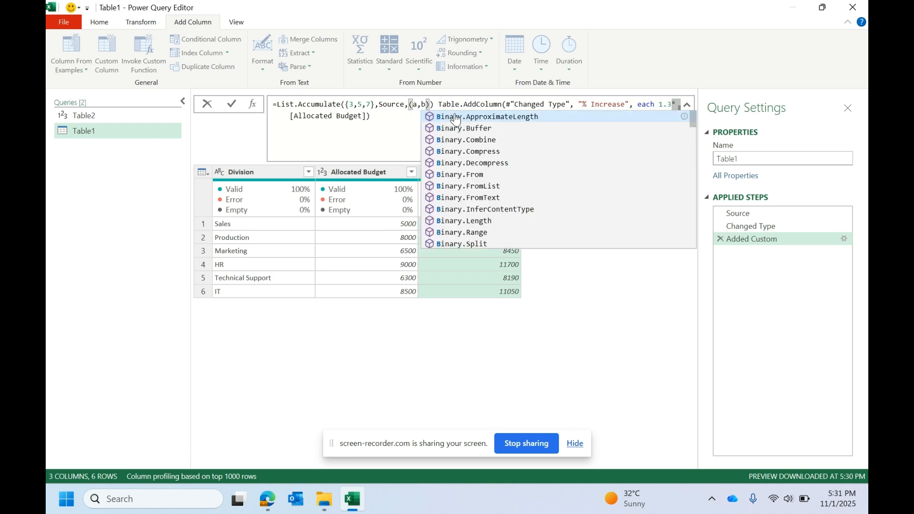
pyautogui.write(')=>')
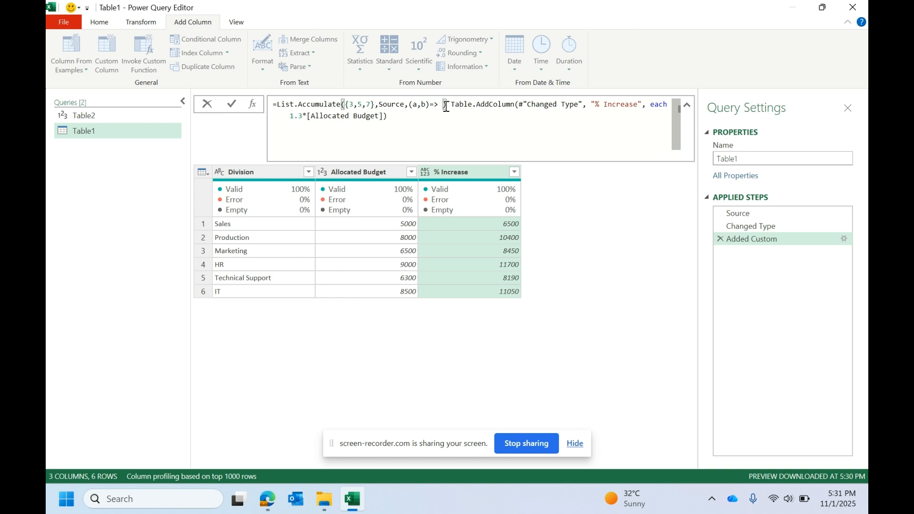
pyautogui.click(438, 104)
pyautogui.moveTo(438, 103); pyautogui.dragTo(408, 105)
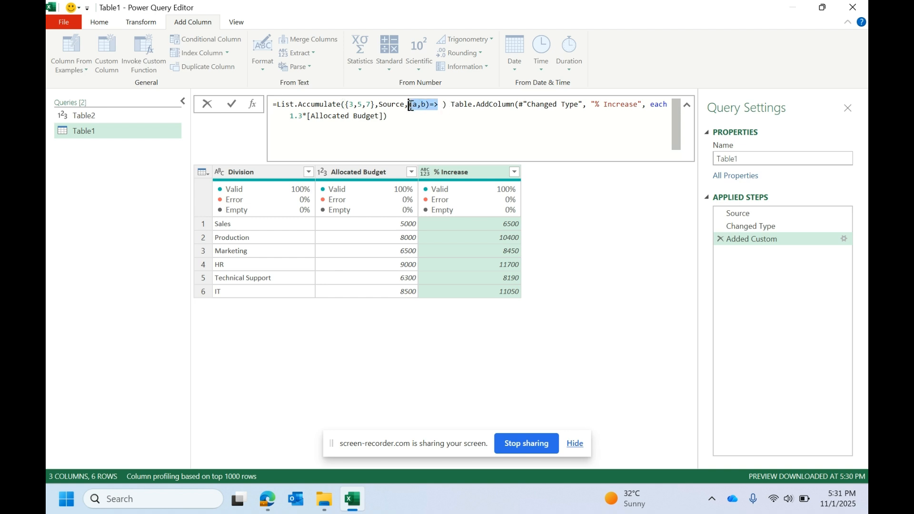
pyautogui.click(441, 105)
pyautogui.click(443, 105)
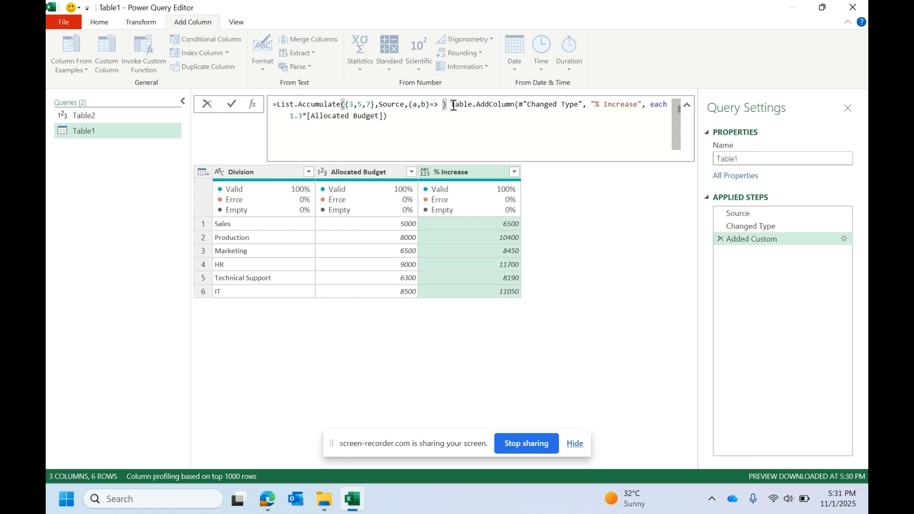
# Step: Move List.Accumulate's closing parenthesis to the end of the formula so that the Table.AddColumn expression forms the accumulator's body
pyautogui.moveTo(452, 105); pyautogui.dragTo(641, 105)
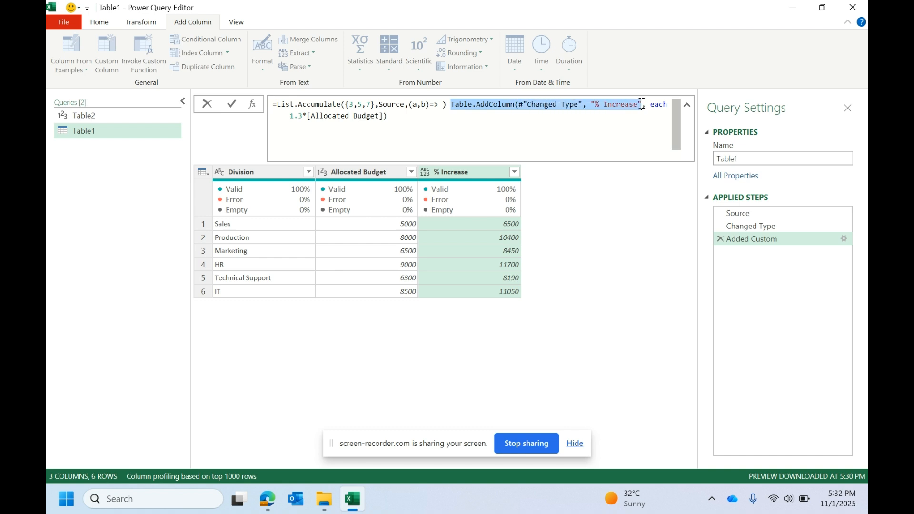
pyautogui.click(597, 104)
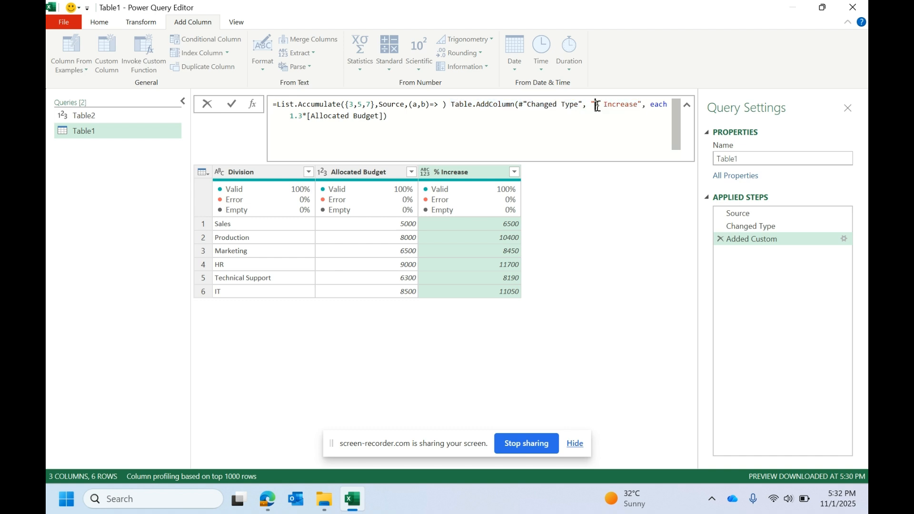
pyautogui.click(446, 105)
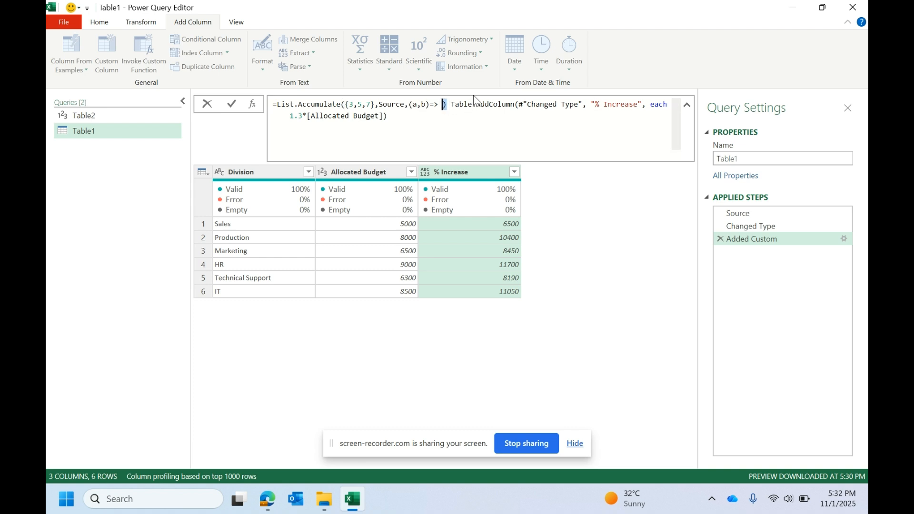
pyautogui.press('BackSpace')
pyautogui.click(419, 120)
pyautogui.write(')')
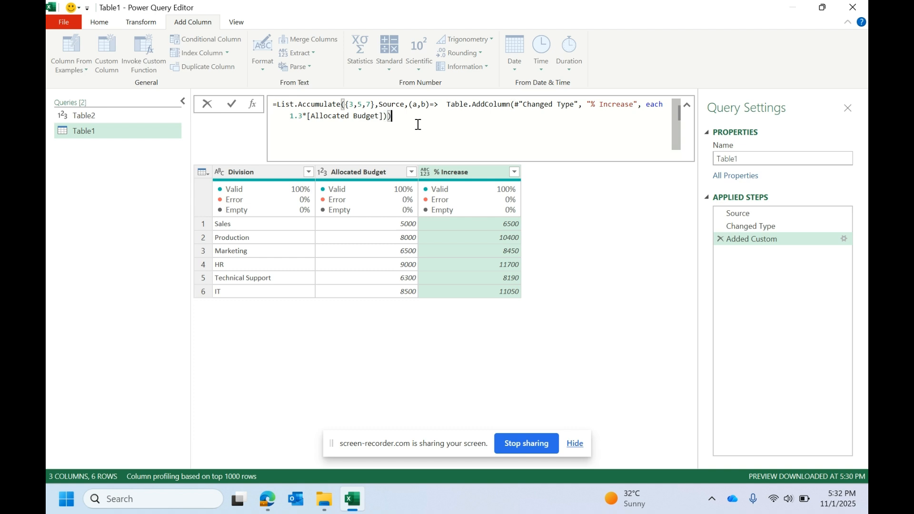
pyautogui.moveTo(439, 104); pyautogui.dragTo(383, 115)
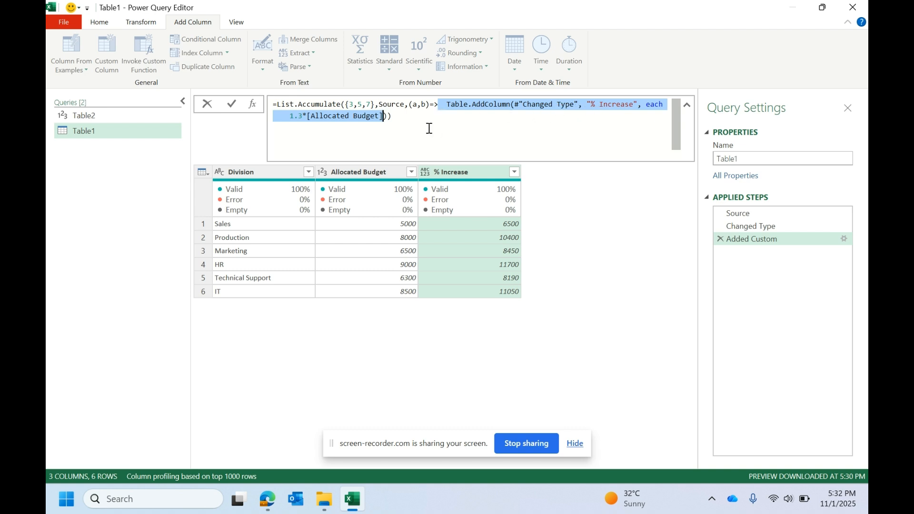
# Step: Review the List.Accumulate formula's list, seed, accumulator header and Table.AddColumn arguments
pyautogui.click(651, 113)
pyautogui.click(661, 105)
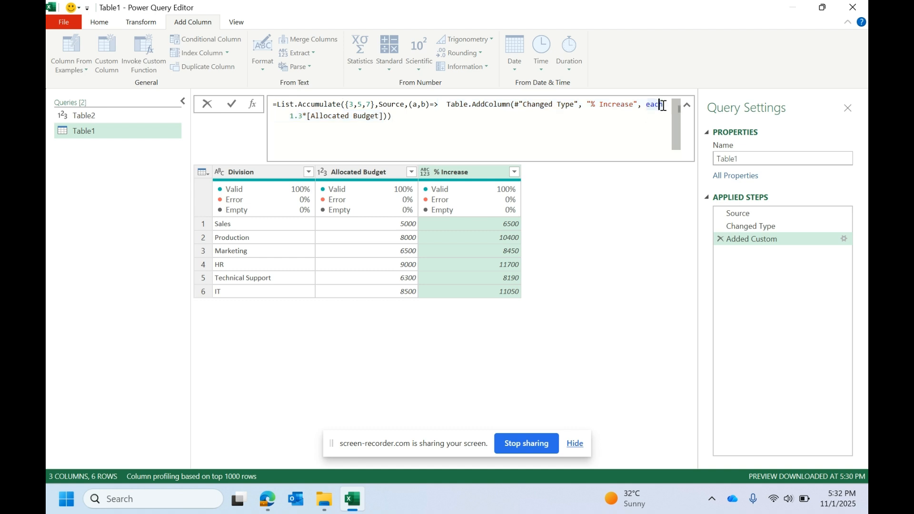
pyautogui.click(415, 105)
pyautogui.click(378, 107)
pyautogui.click(392, 105)
pyautogui.click(426, 104)
pyautogui.click(353, 105)
pyautogui.moveTo(579, 106)
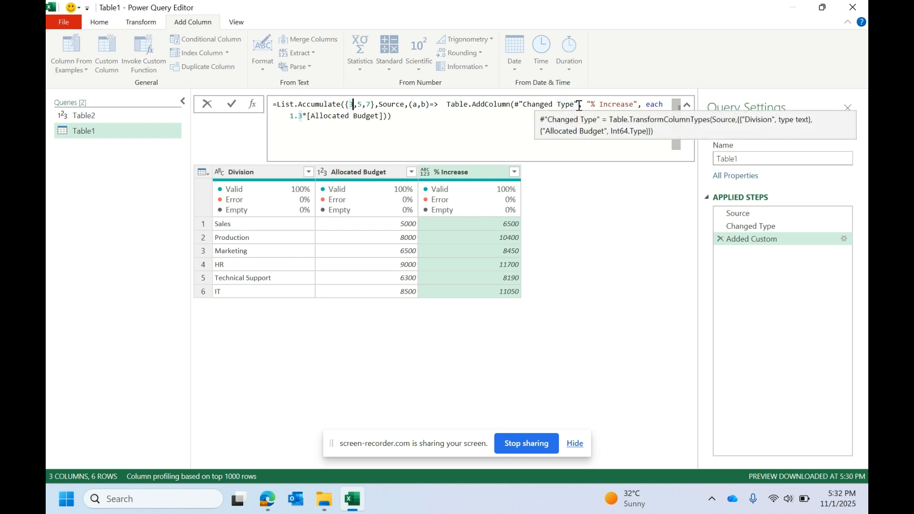
# Step: Delete the Changed Type step from the query so that the Added Custom step refers directly to Source
pyautogui.moveTo(574, 105); pyautogui.dragTo(516, 105)
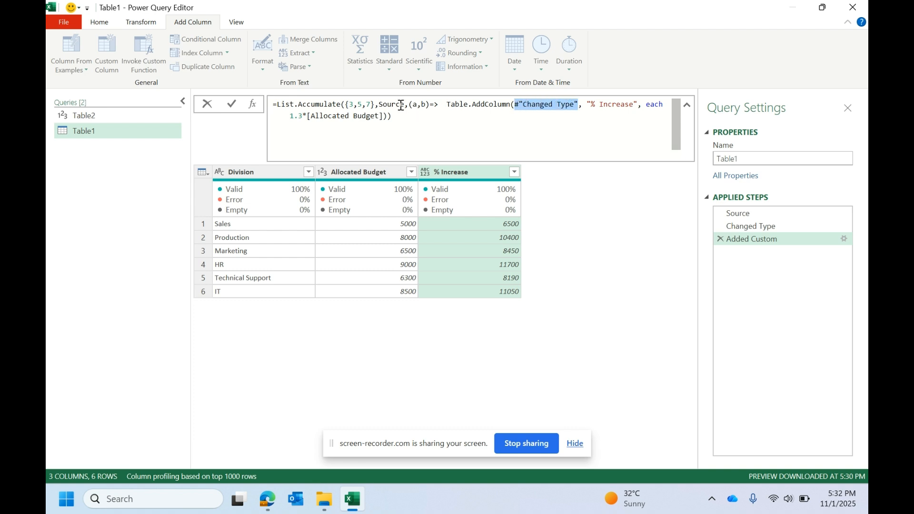
pyautogui.click(749, 227)
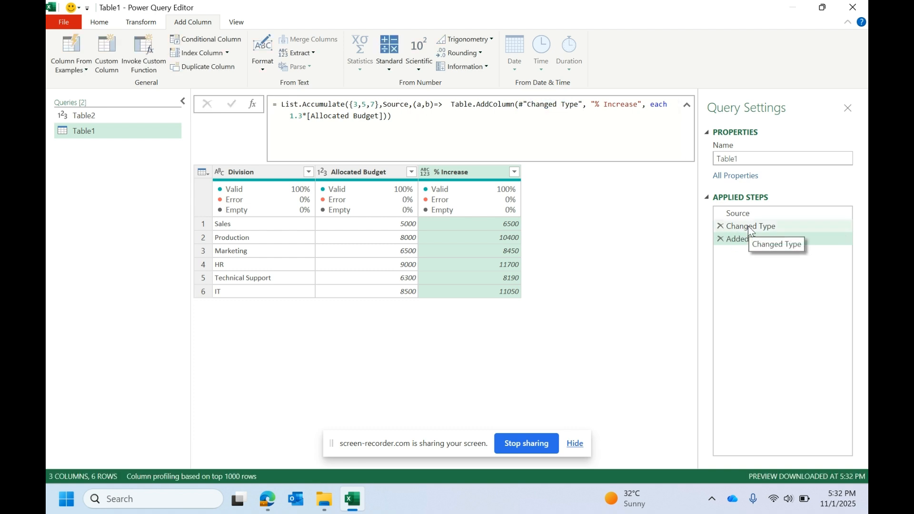
pyautogui.click(720, 226)
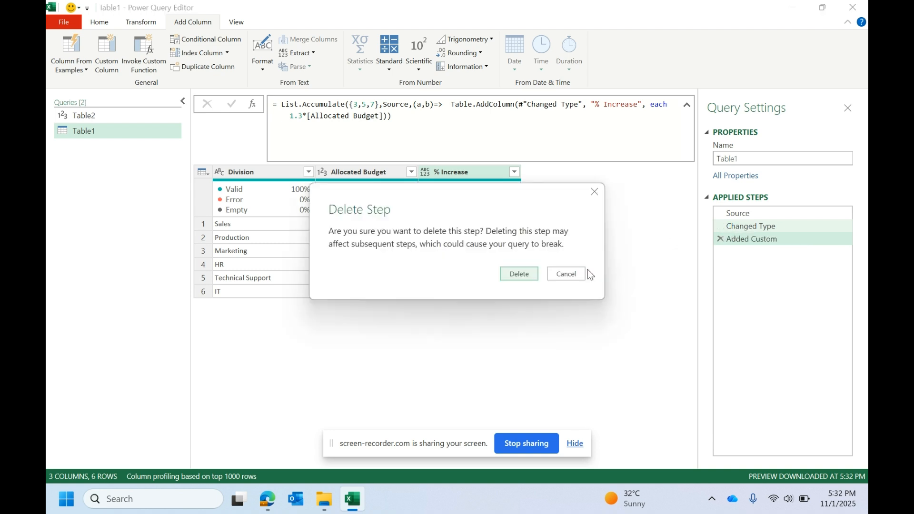
pyautogui.click(520, 272)
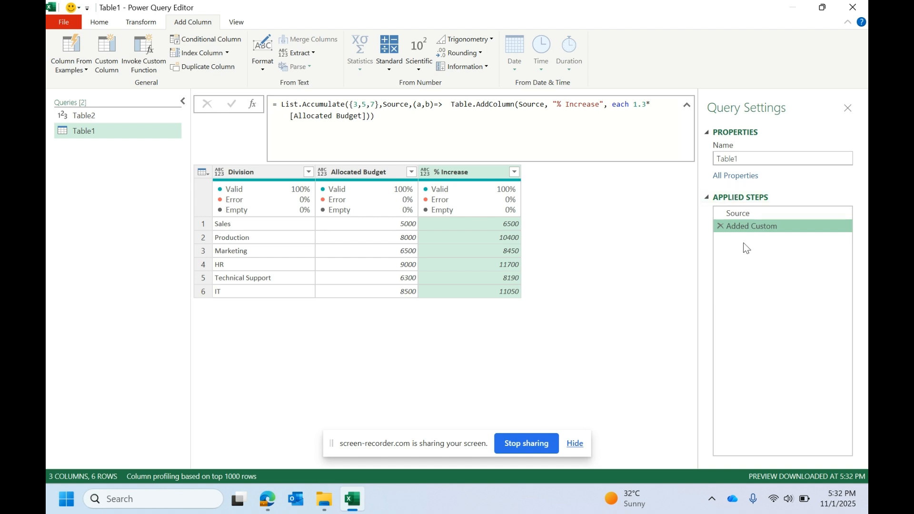
pyautogui.click(746, 214)
pyautogui.click(744, 224)
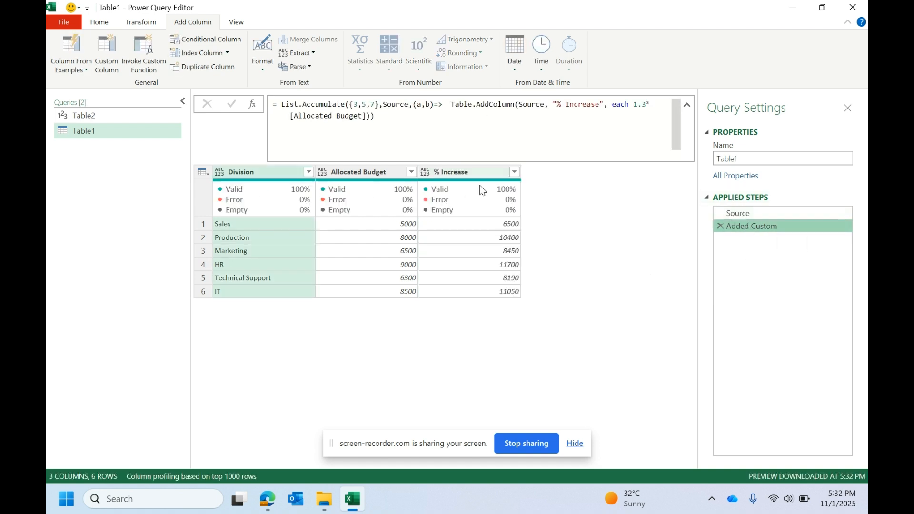
# Step: Replace Source with the accumulator variable a as the table argument of Table.AddColumn
pyautogui.click(472, 104)
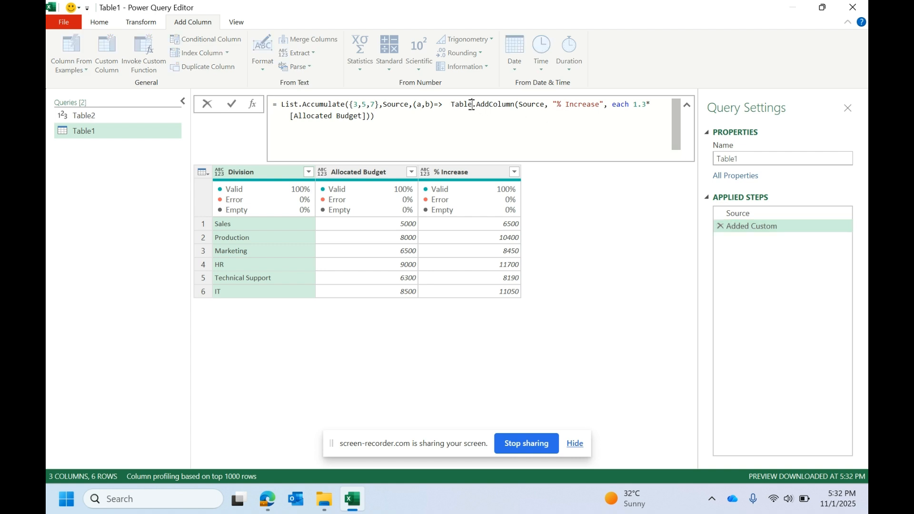
pyautogui.doubleClick(386, 103)
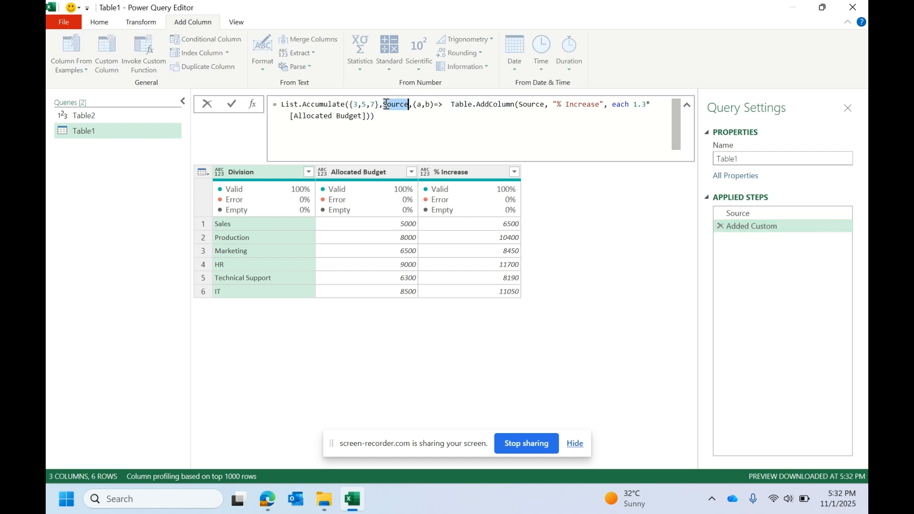
pyautogui.click(413, 106)
pyautogui.moveTo(451, 106); pyautogui.dragTo(417, 108)
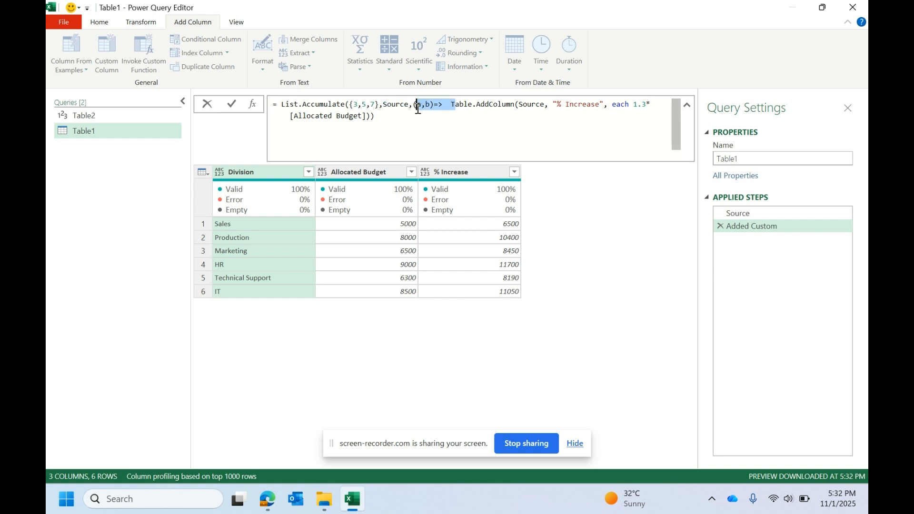
pyautogui.click(431, 105)
pyautogui.doubleClick(534, 106)
pyautogui.doubleClick(419, 106)
pyautogui.doubleClick(397, 104)
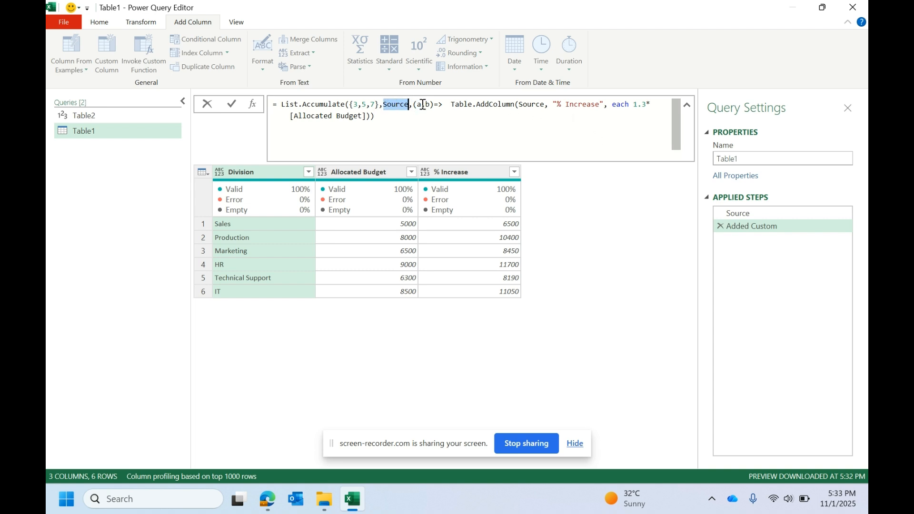
pyautogui.click(544, 104)
pyautogui.doubleClick(525, 104)
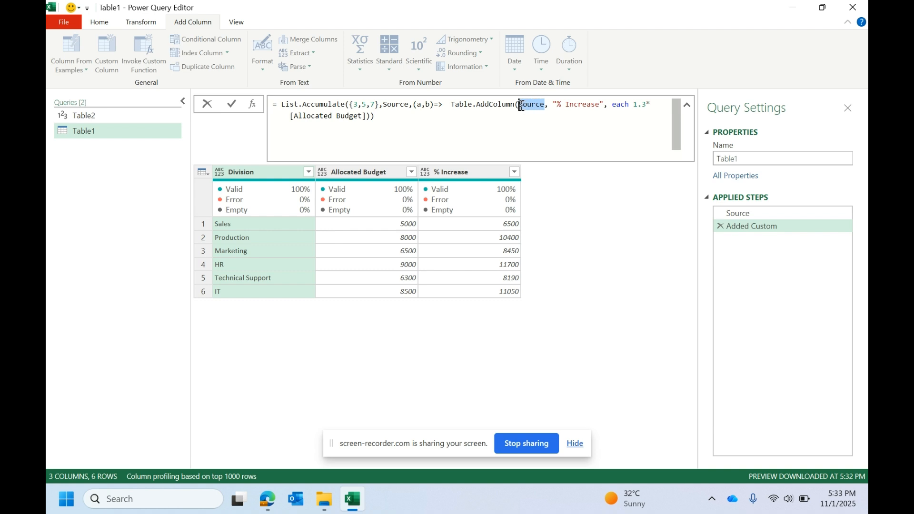
pyautogui.write('a')
# Step: Replace the fixed 1.3 multiplier in the each expression with 1+b/100
pyautogui.click(556, 103)
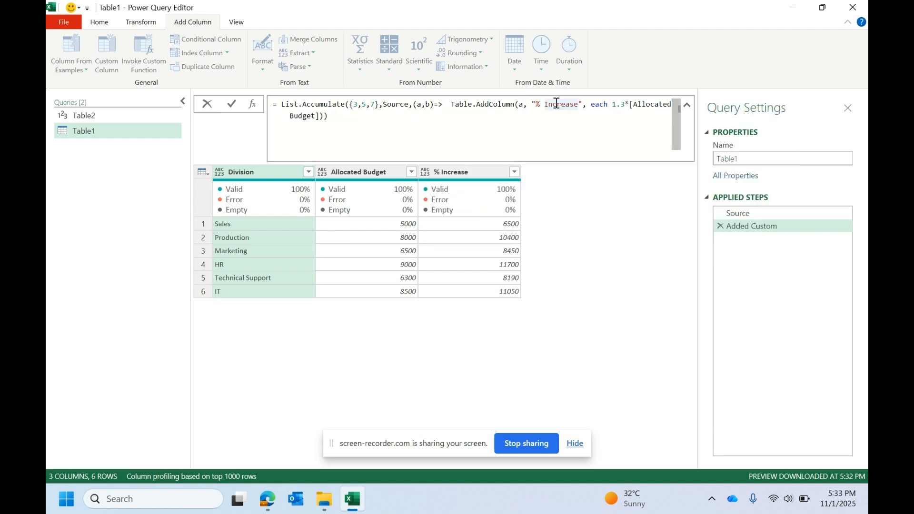
pyautogui.click(607, 104)
pyautogui.click(615, 104)
pyautogui.press('Left')
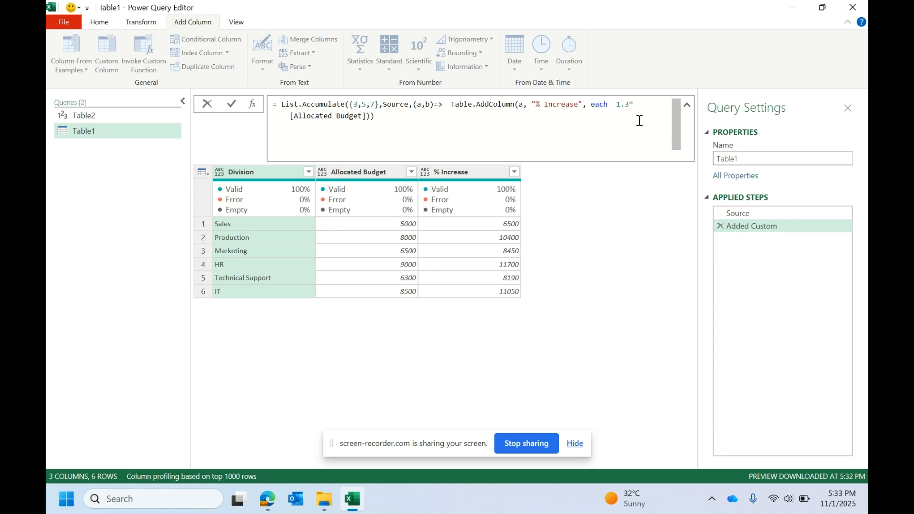
pyautogui.write('1+b')
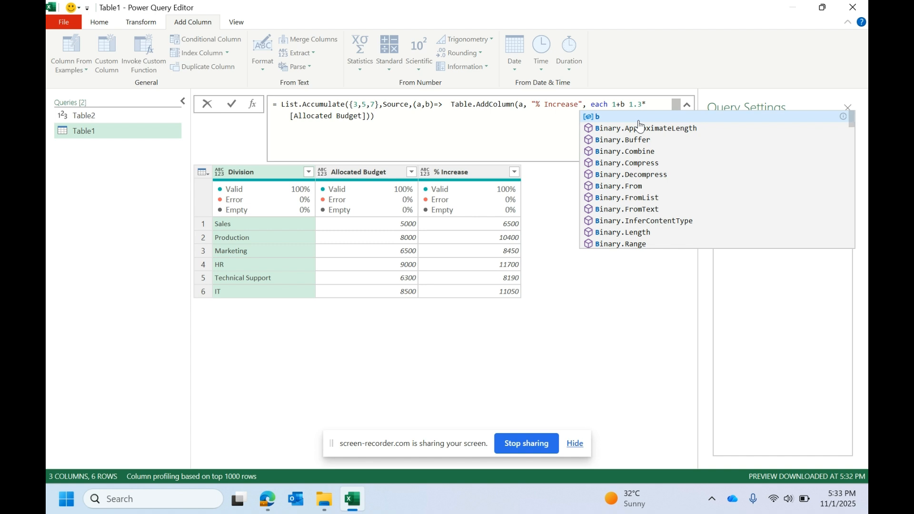
pyautogui.write('/100')
pyautogui.moveTo(647, 105); pyautogui.dragTo(660, 104)
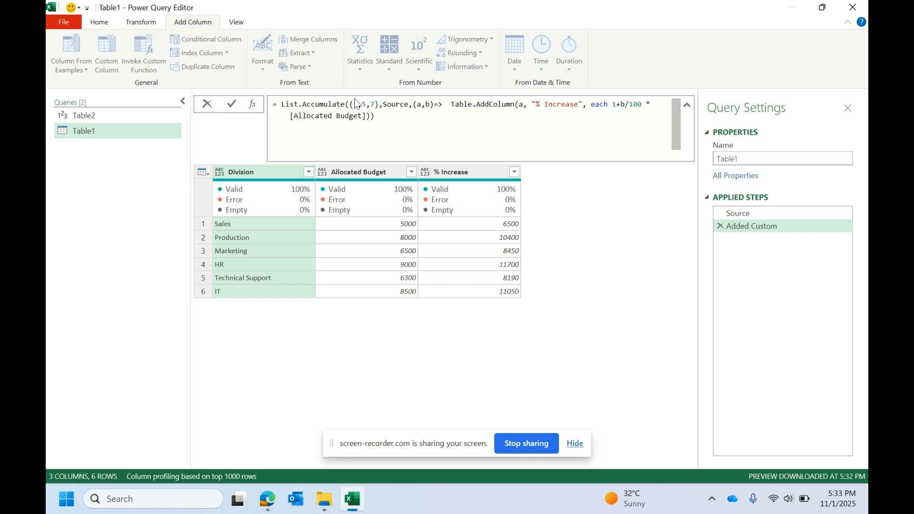
# Step: Enclose 1+b/100 in parentheses before the multiplication by [Allocated Budget] and apply the formula
pyautogui.click(622, 105)
pyautogui.click(644, 105)
pyautogui.write(')')
pyautogui.click(612, 106)
pyautogui.click(615, 105)
pyautogui.write('(')
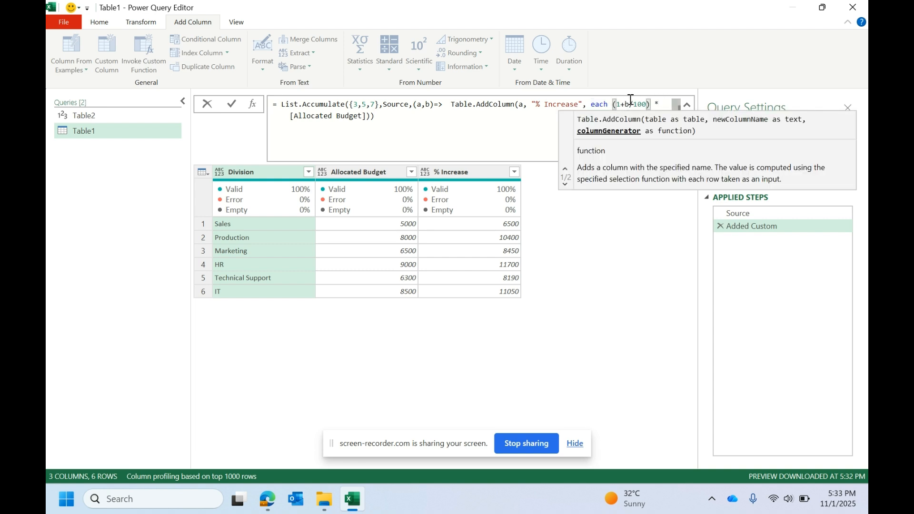
pyautogui.click(660, 105)
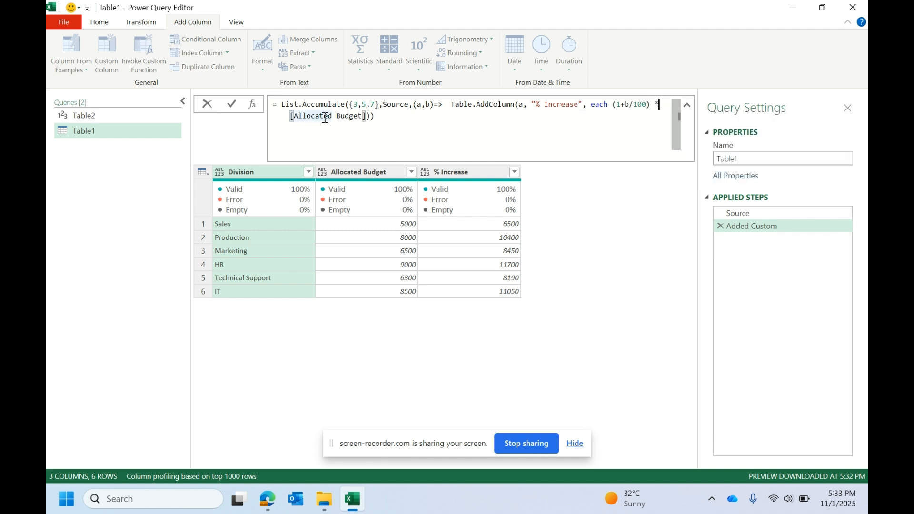
pyautogui.click(537, 106)
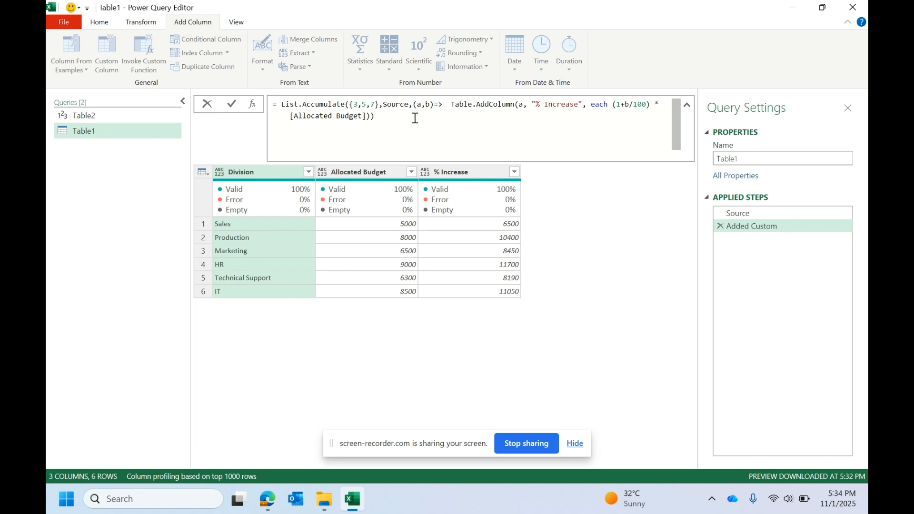
pyautogui.click(232, 105)
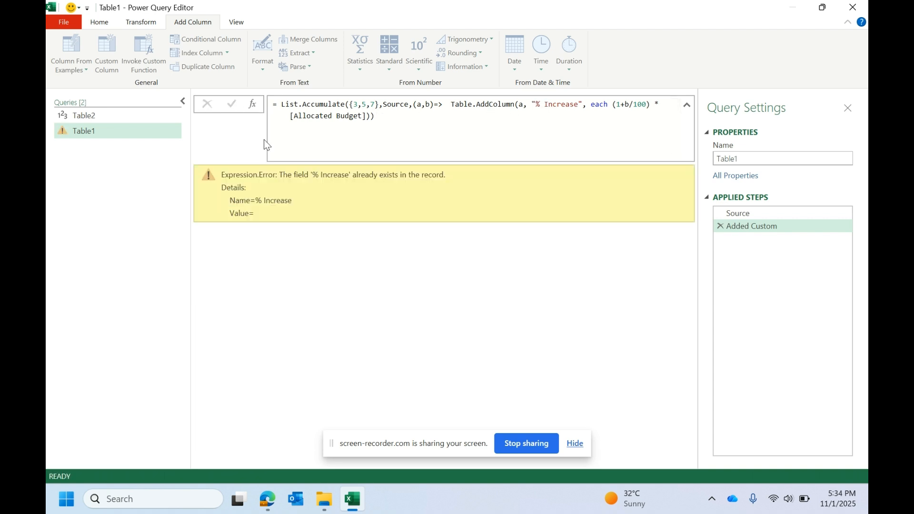
# Step: Make the new column name dynamic by putting Text.From(b) & before "% Increase" in Table.AddColumn
pyautogui.moveTo(312, 175); pyautogui.dragTo(379, 176)
pyautogui.moveTo(552, 116); pyautogui.dragTo(534, 106)
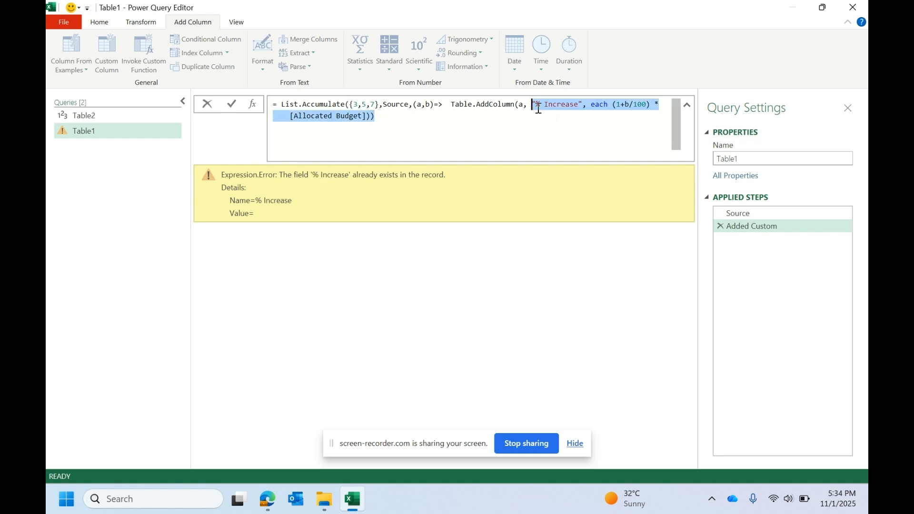
pyautogui.click(536, 106)
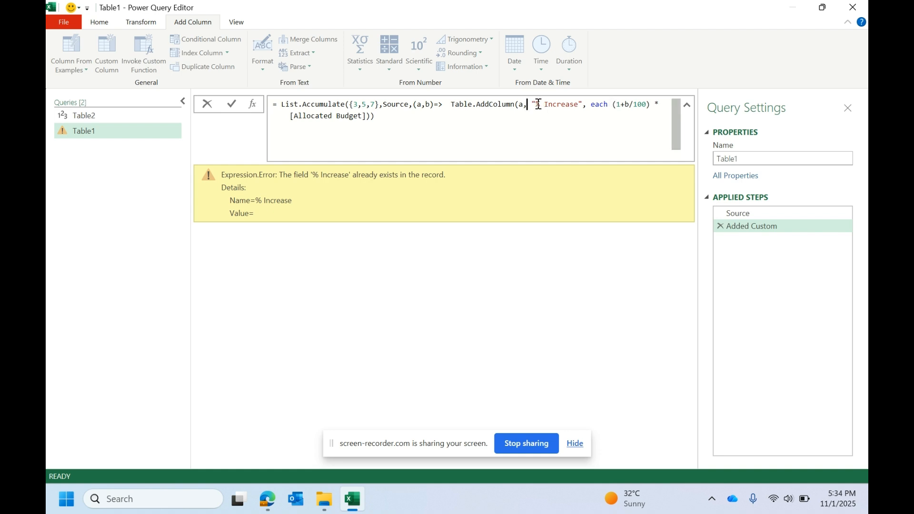
pyautogui.write('text.from')
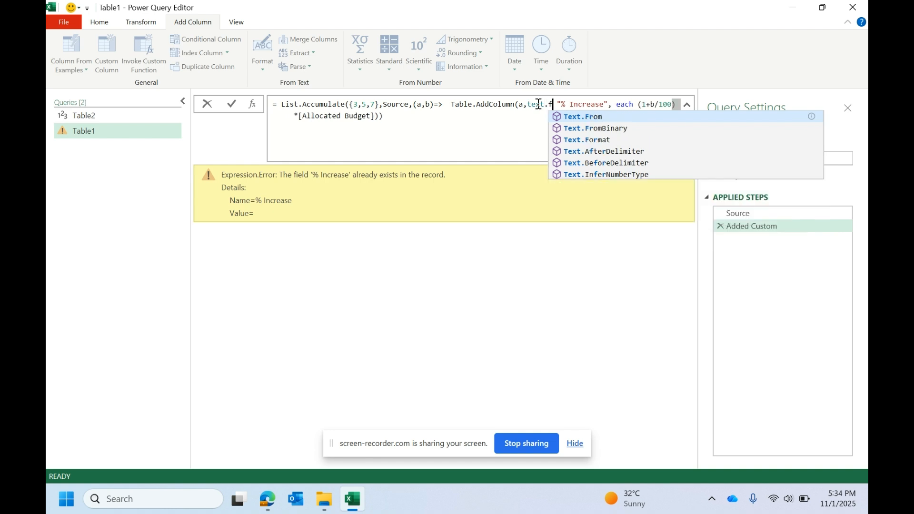
pyautogui.click(581, 114)
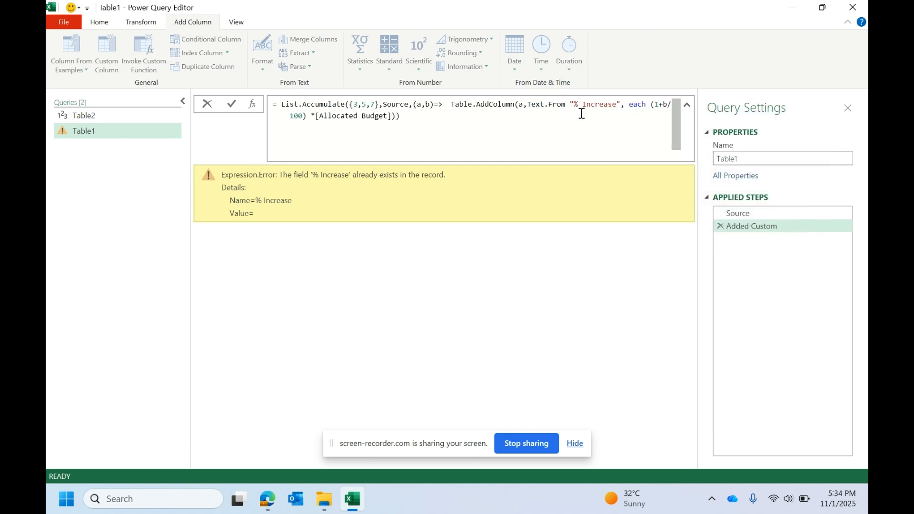
pyautogui.write('(b')
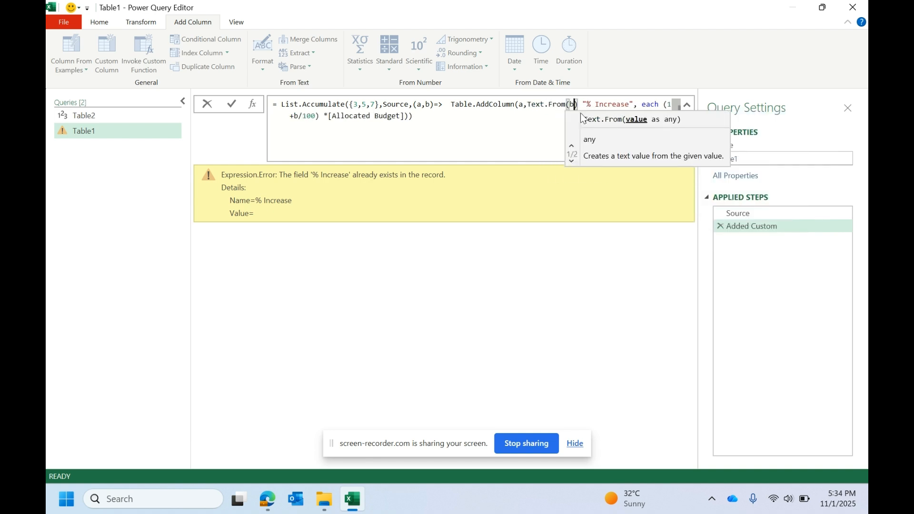
pyautogui.click(583, 103)
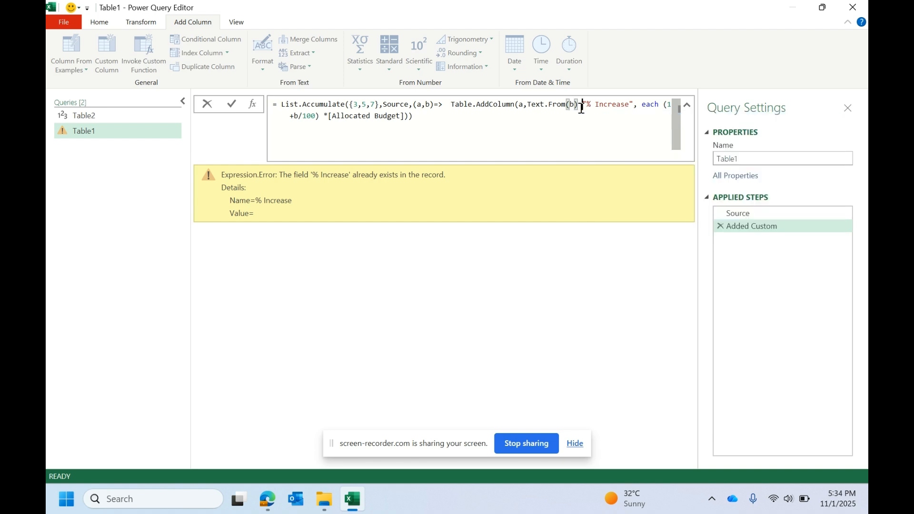
pyautogui.write('&')
# Step: Check how the list values combine with the "% Increase" text in the column name, and apply the formula
pyautogui.click(608, 104)
pyautogui.click(568, 105)
pyautogui.moveTo(353, 104); pyautogui.dragTo(362, 104)
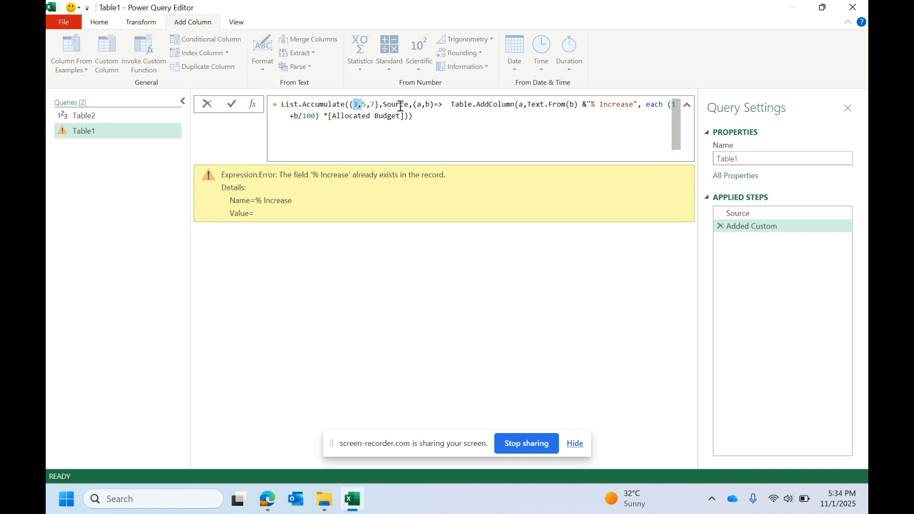
pyautogui.moveTo(595, 105); pyautogui.dragTo(631, 107)
pyautogui.doubleClick(363, 104)
pyautogui.moveTo(592, 106); pyautogui.dragTo(631, 107)
pyautogui.click(232, 104)
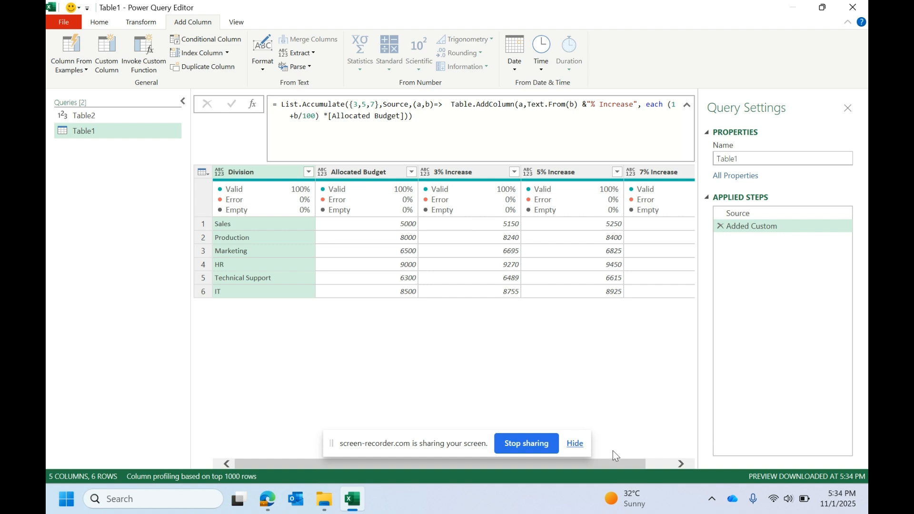
# Step: Examine the 3%, 5% and 7% Increase columns and compare them with the (1+b/100) multiplier in the formula
pyautogui.moveTo(616, 467); pyautogui.dragTo(678, 458)
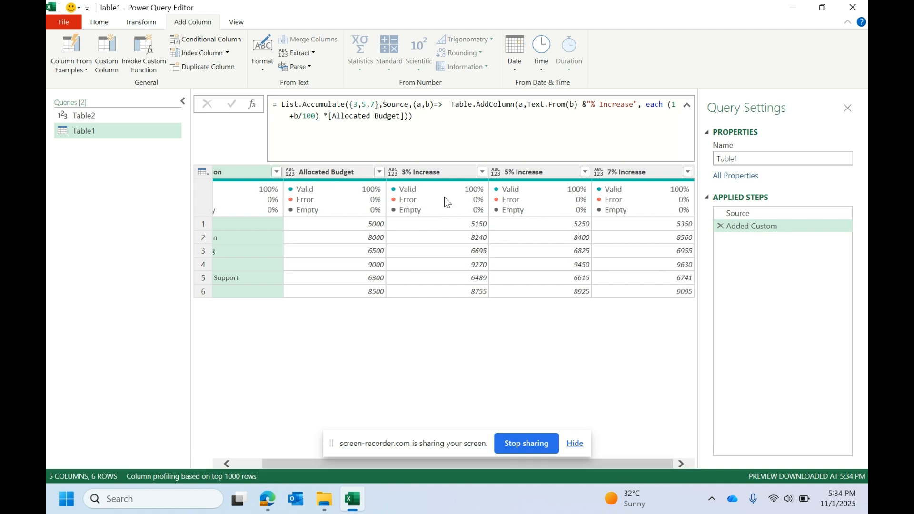
pyautogui.click(421, 172)
pyautogui.click(524, 172)
pyautogui.click(433, 173)
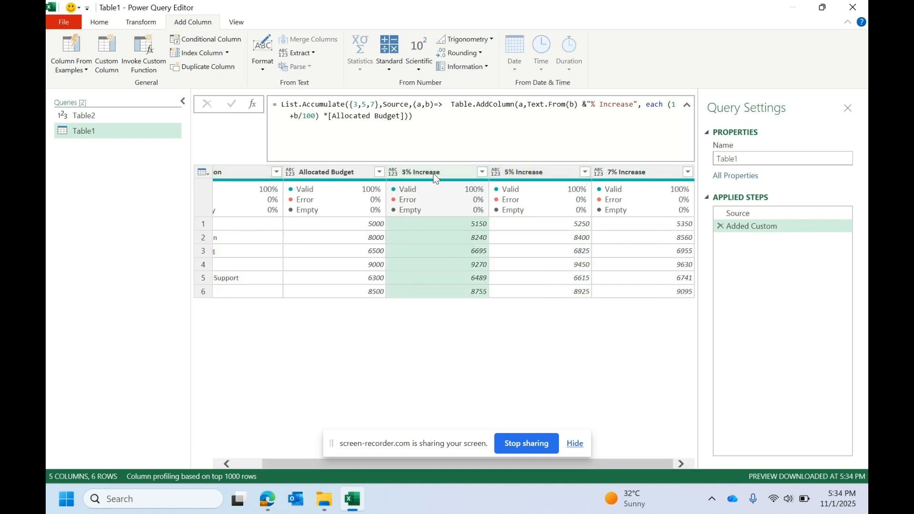
pyautogui.click(540, 175)
pyautogui.click(643, 175)
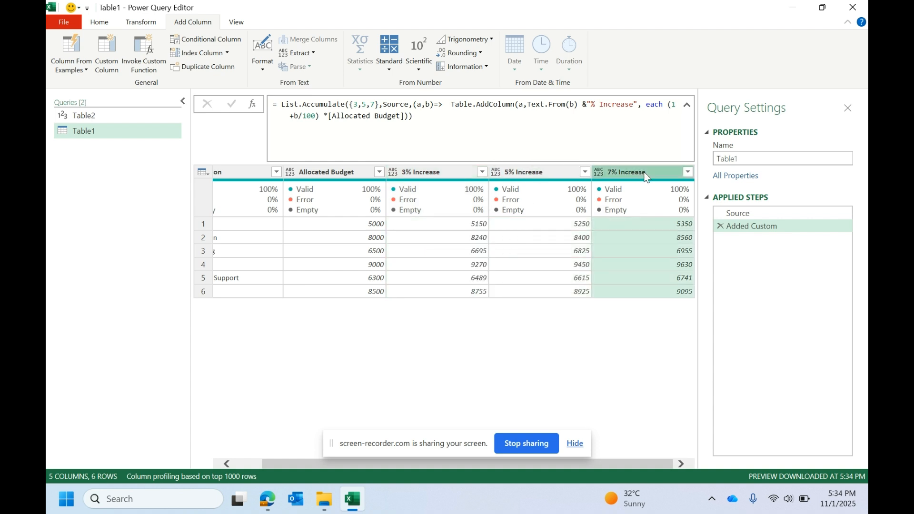
pyautogui.click(424, 175)
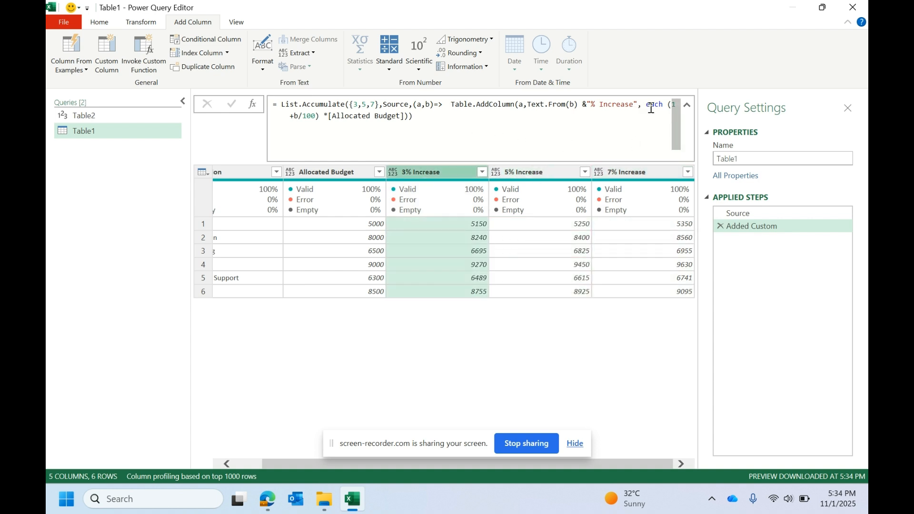
pyautogui.click(668, 105)
pyautogui.click(297, 116)
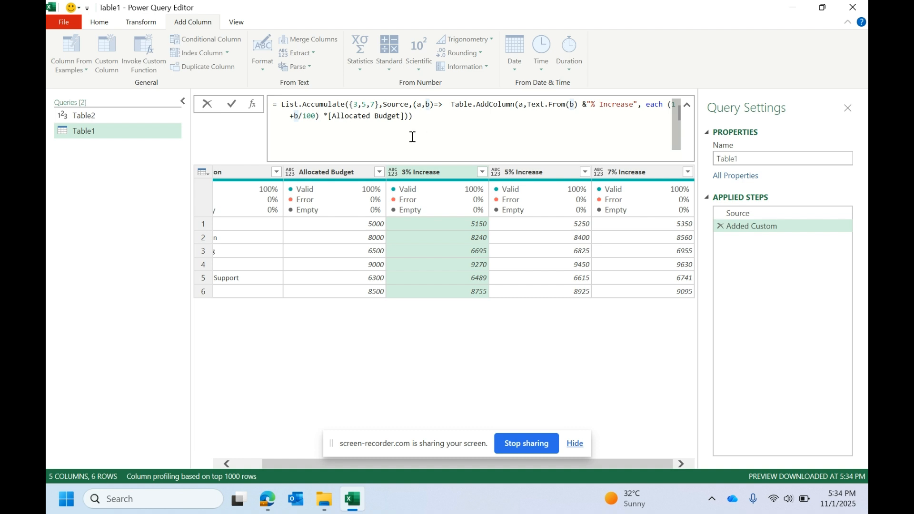
pyautogui.click(276, 468)
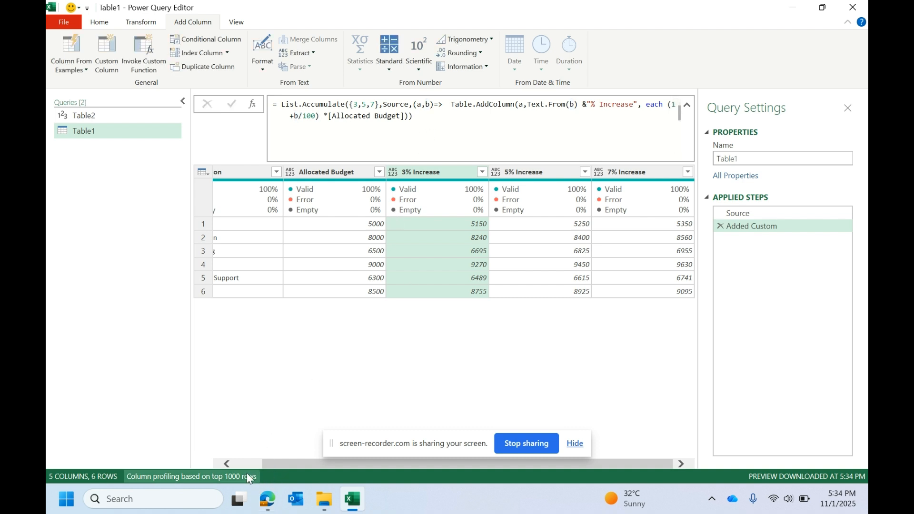
pyautogui.moveTo(262, 464); pyautogui.dragTo(224, 464)
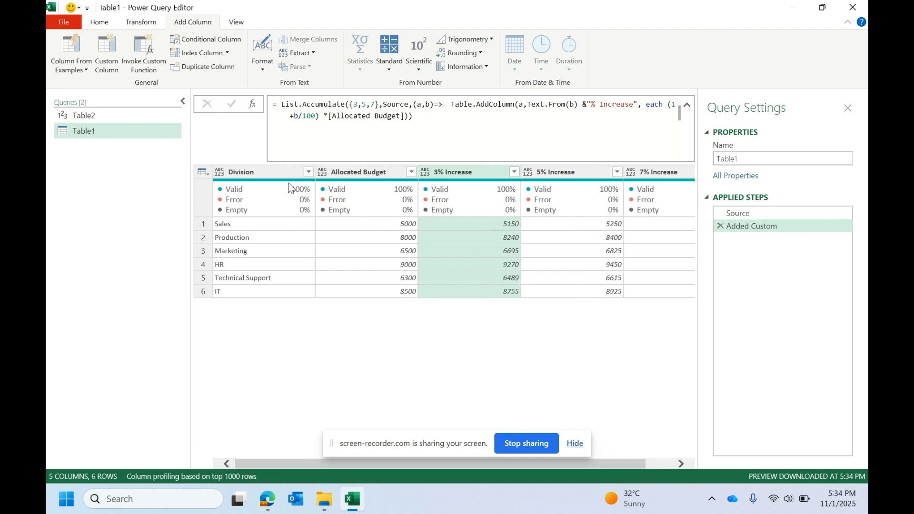
pyautogui.moveTo(291, 188)
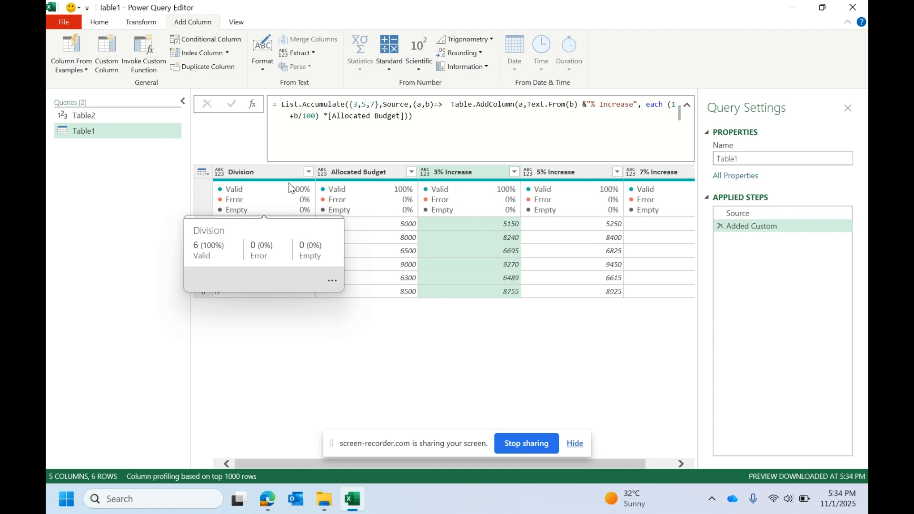